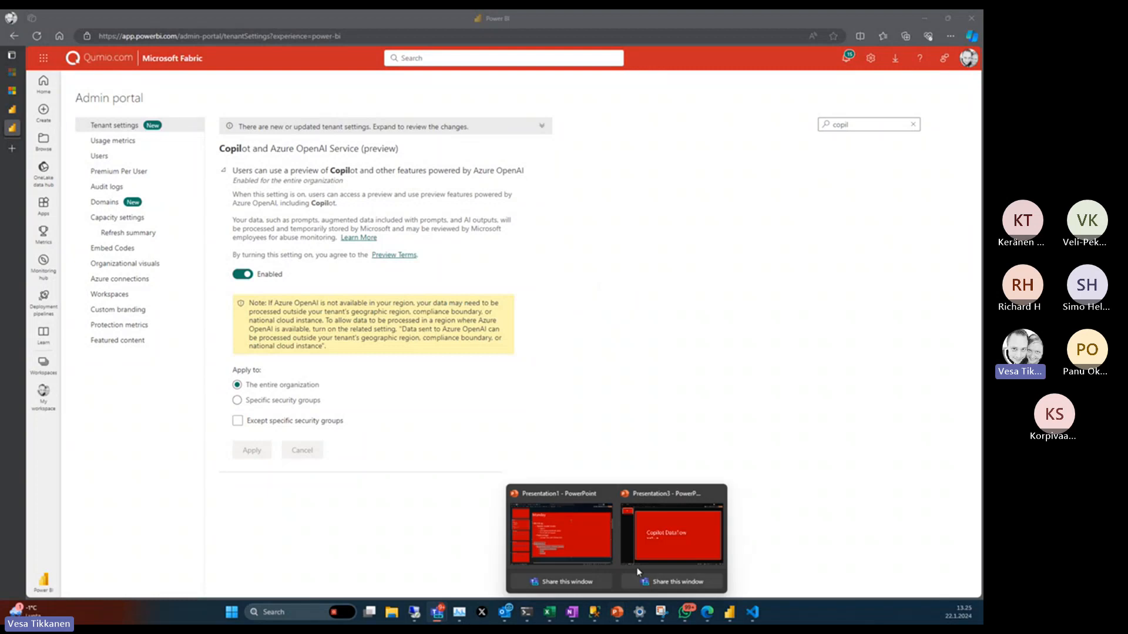
# Step: Switch to PowerPoint to show the Copilot Dataflow title slide, and minimize the presentation when finished
pyautogui.click(676, 528)
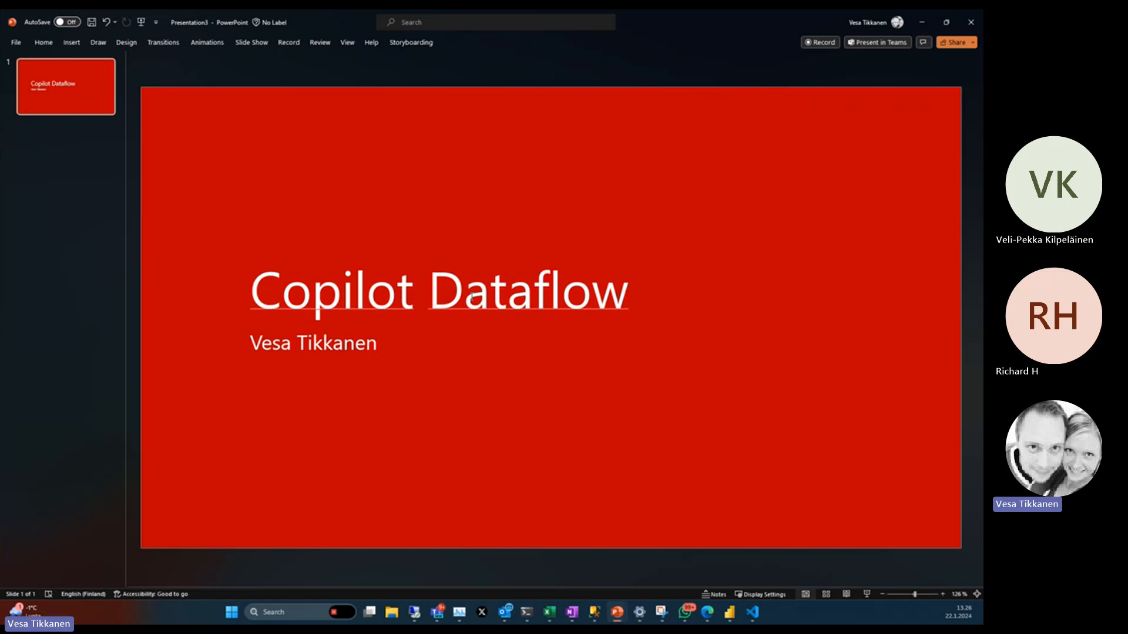
pyautogui.click(922, 23)
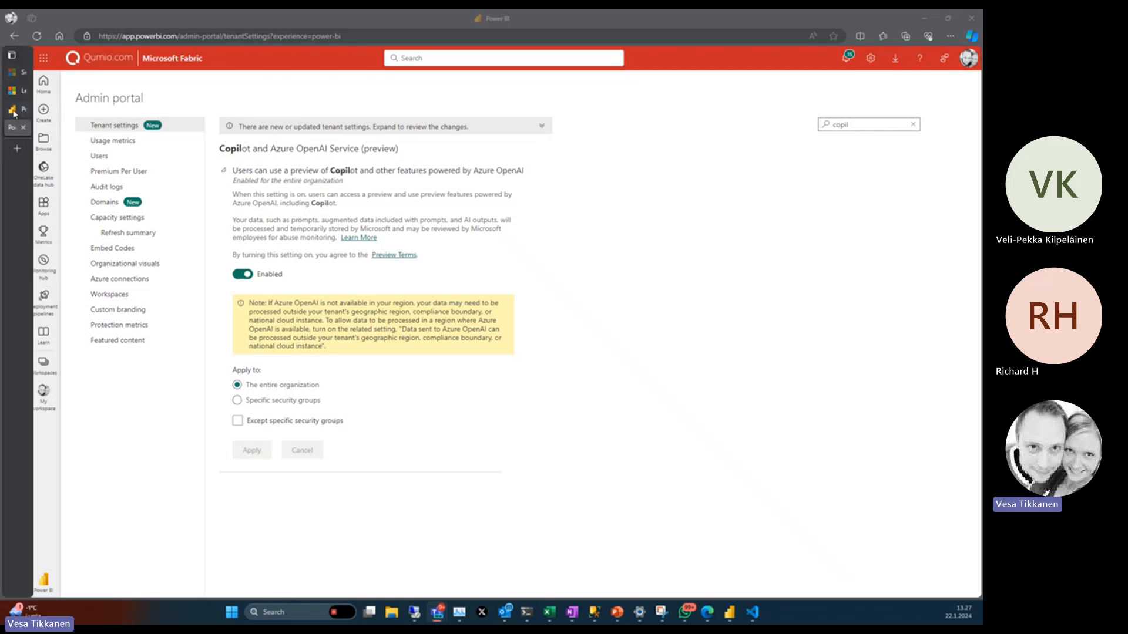
# Step: Switch to the browser page with the Power Query dataflow and delete the Custom applied step from FactInternetSales
pyautogui.moveTo(13, 111)
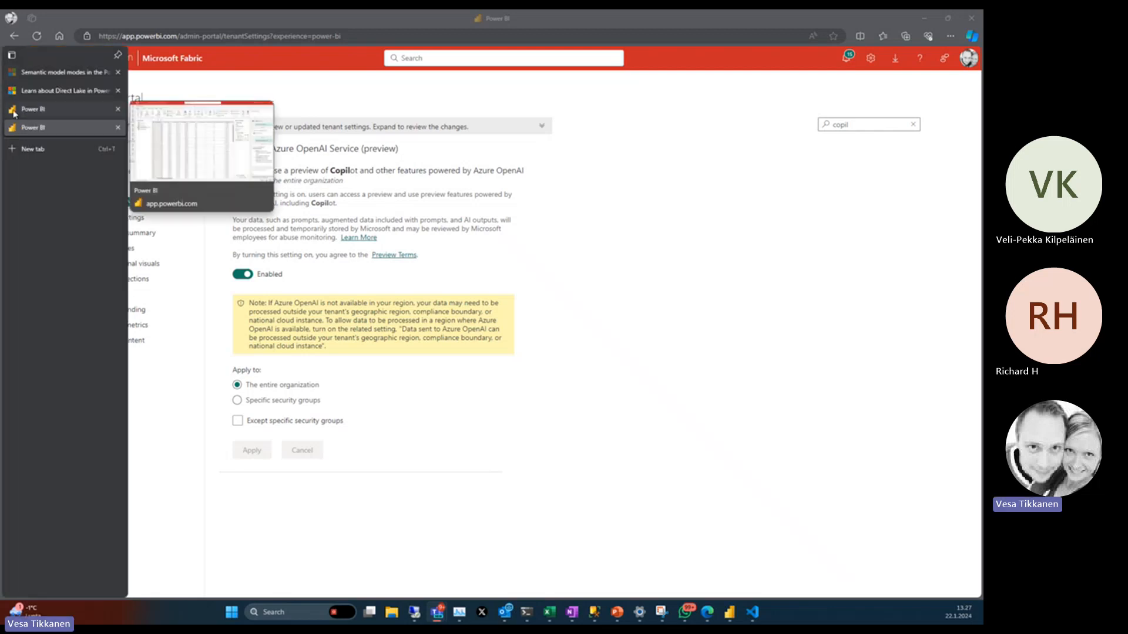
pyautogui.click(13, 110)
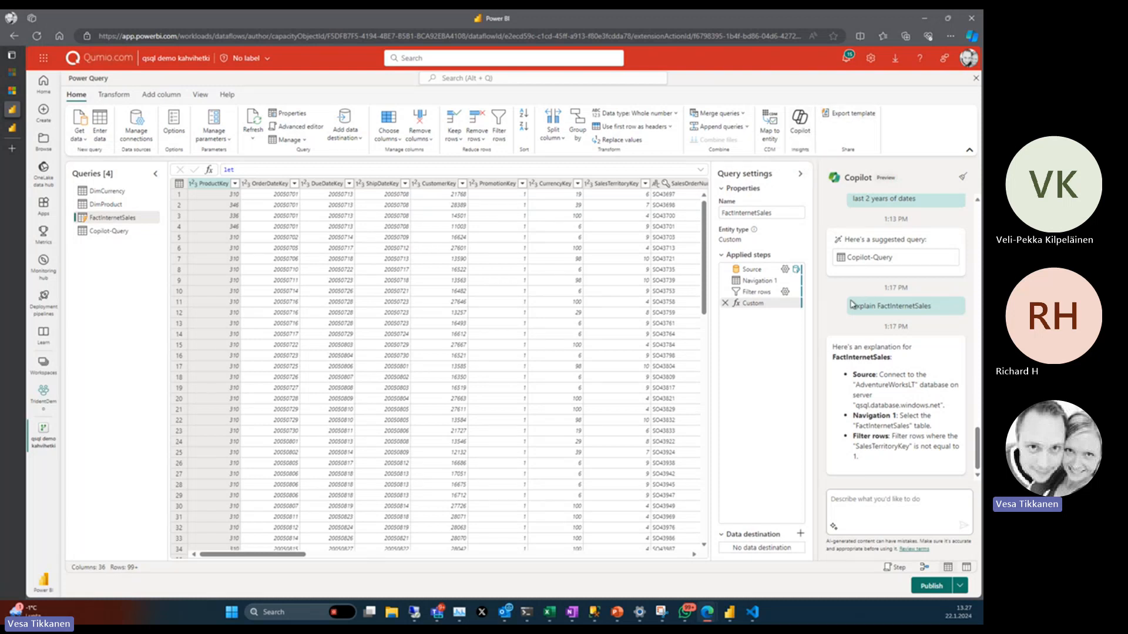
pyautogui.click(726, 303)
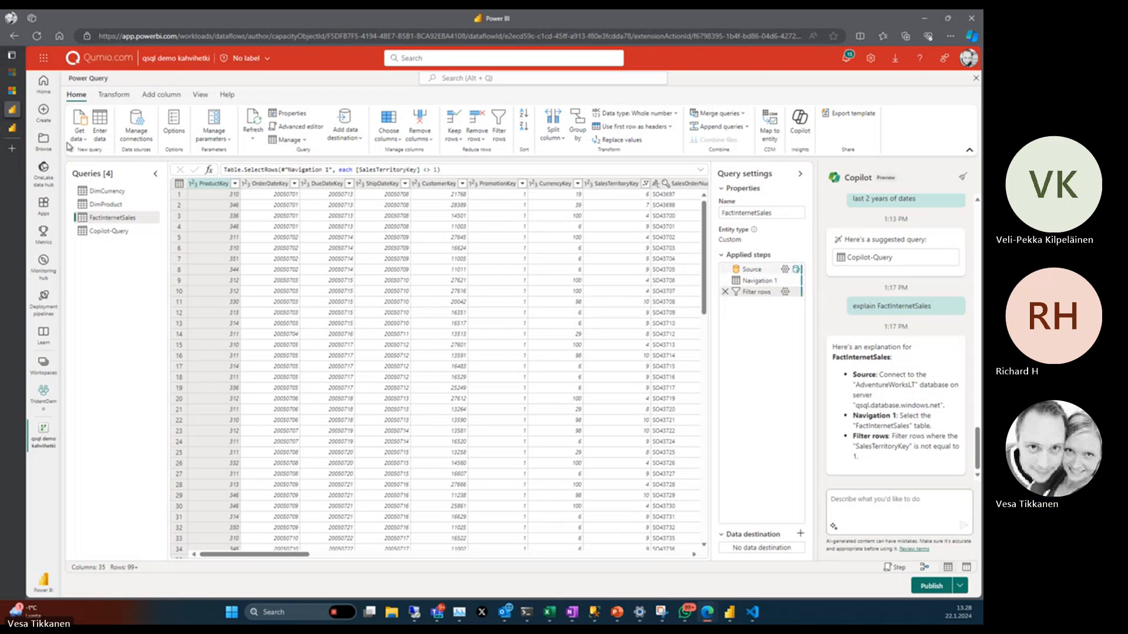
# Step: Review the data of the DimCurrency, DimProduct and FactInternetSales queries
pyautogui.click(112, 208)
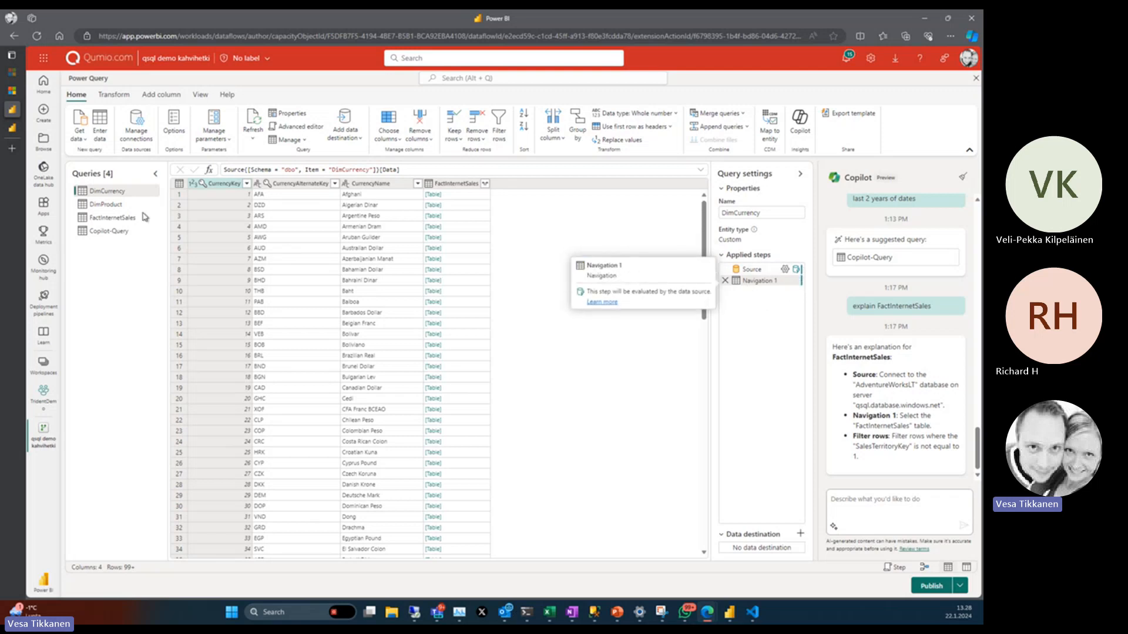
pyautogui.click(126, 205)
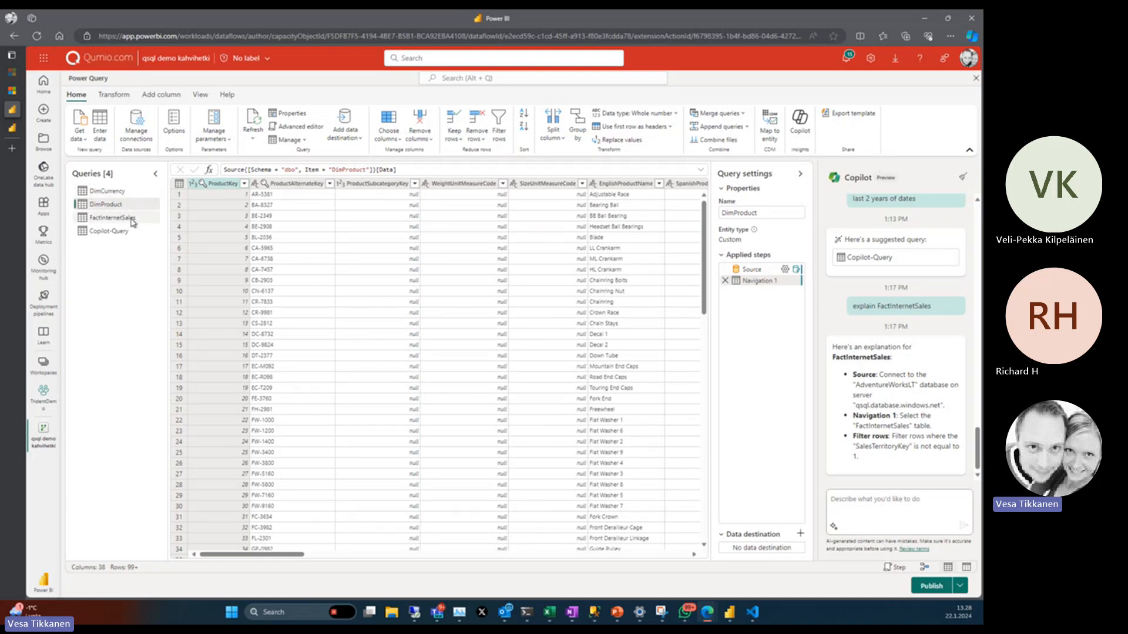
pyautogui.click(132, 220)
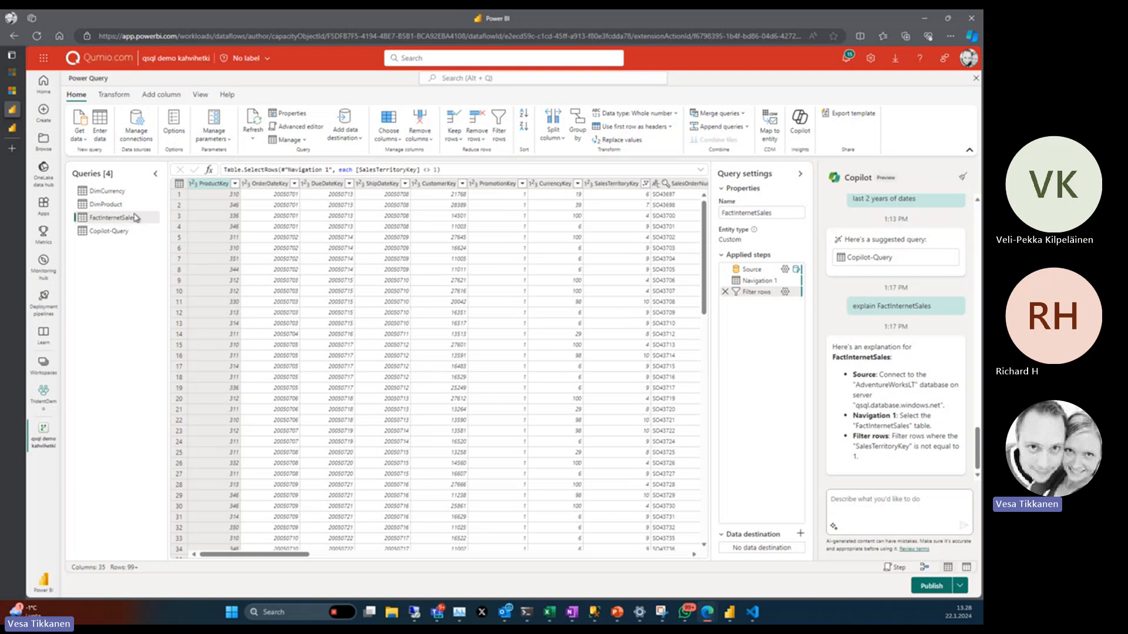
# Step: Ask Copilot to explain the FactInternetSales query
pyautogui.moveTo(754, 292)
pyautogui.write('explain Factinternetsalew')
pyautogui.press('Return')
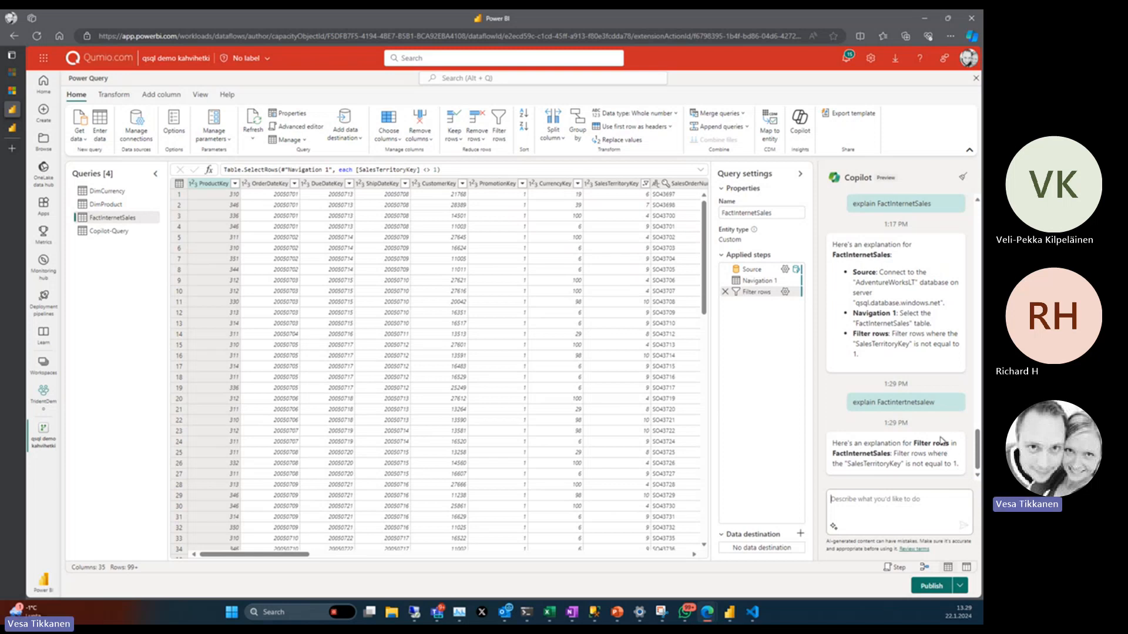
# Step: Copy the earlier prompt "explain FactInternetSales" from the Copilot chat and submit it again
pyautogui.moveTo(745, 297)
pyautogui.scroll(1, 855, 204)
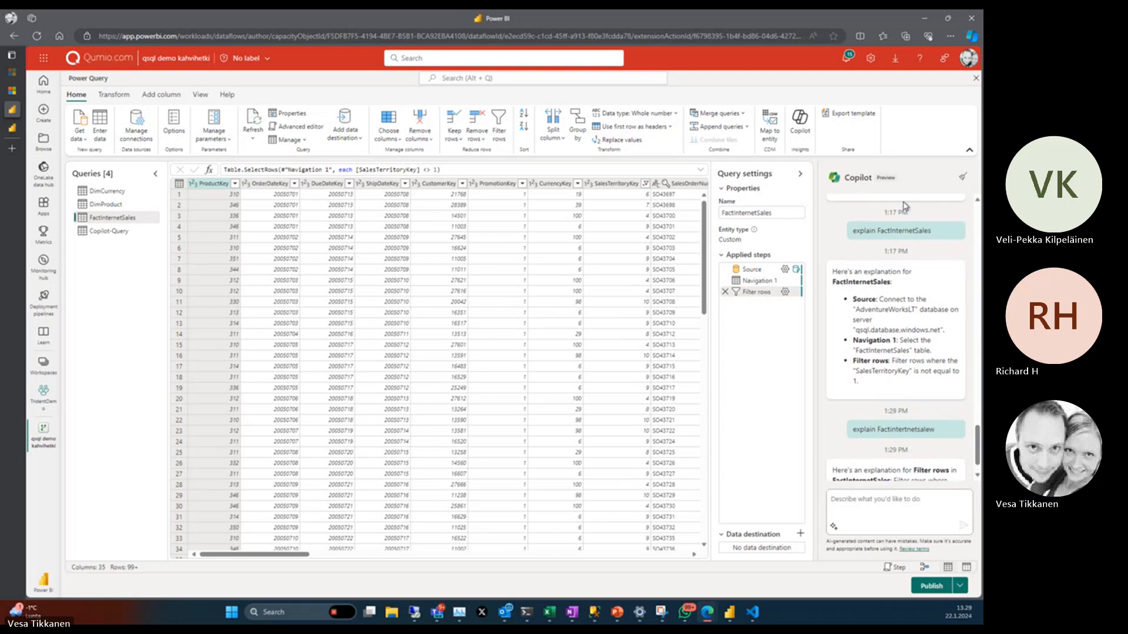
pyautogui.moveTo(852, 260); pyautogui.dragTo(933, 263)
pyautogui.hotkey('ctrl', 'c')
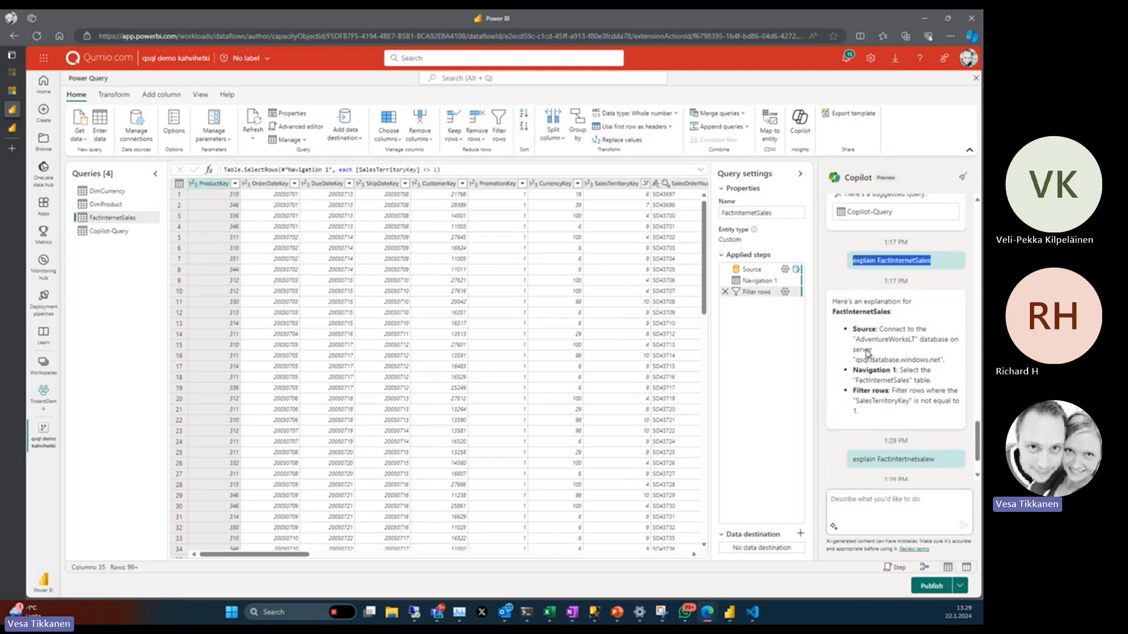
pyautogui.scroll(-1, 898, 399)
pyautogui.click(859, 498)
pyautogui.hotkey('ctrl', 'v')
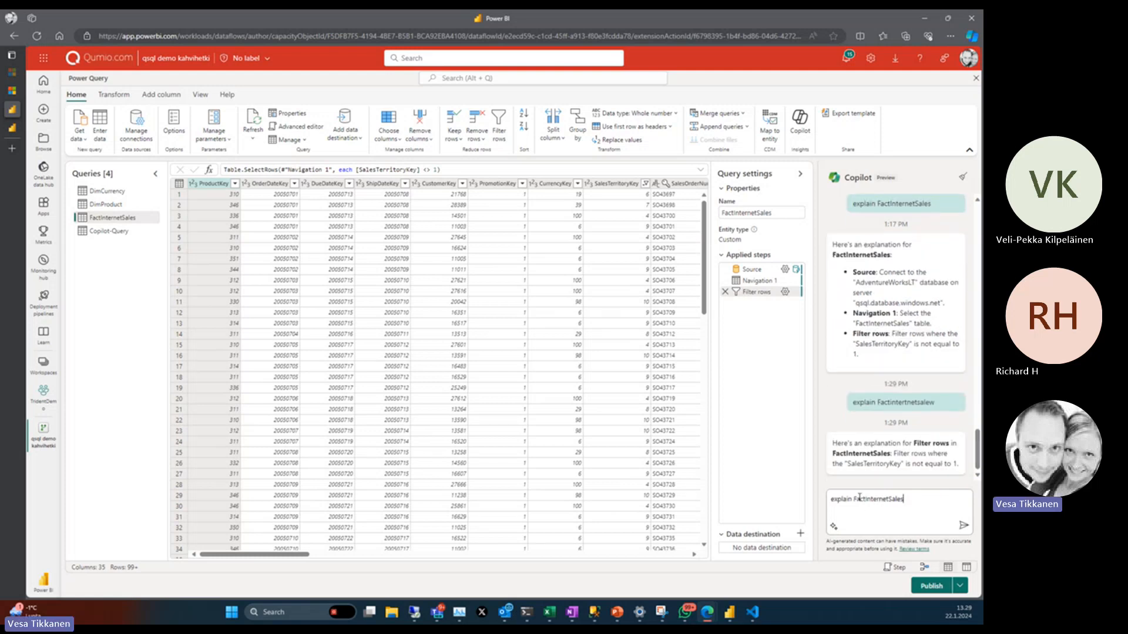
pyautogui.press('Return')
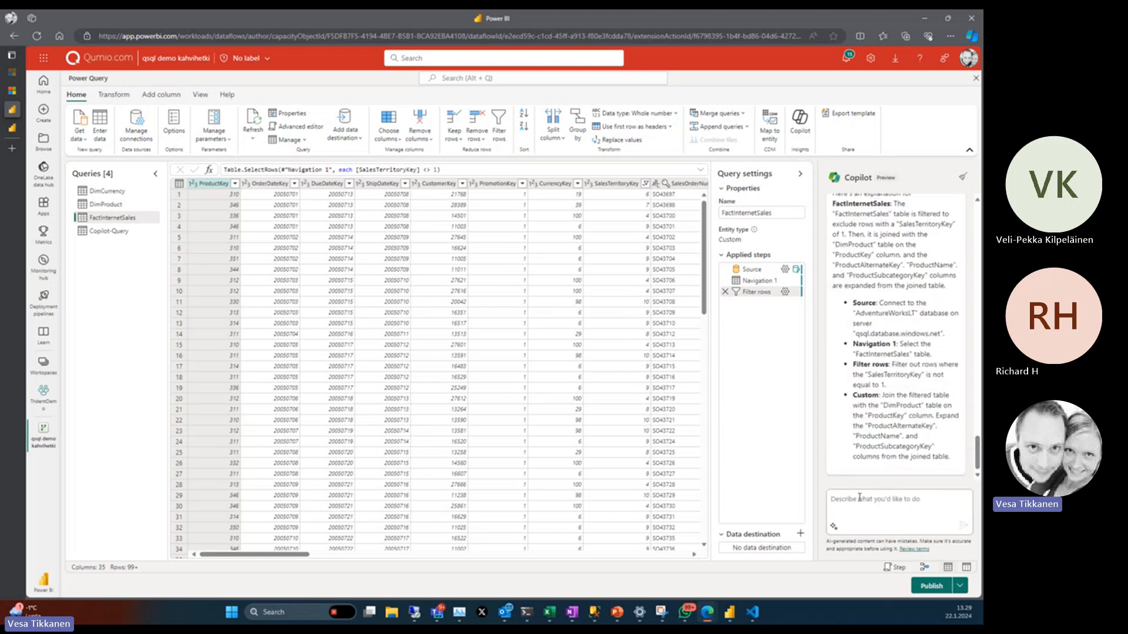
# Step: Read Copilot's new FactInternetSales explanation and compare it with the previous answer and the query's applied steps
pyautogui.scroll(2, 884, 408)
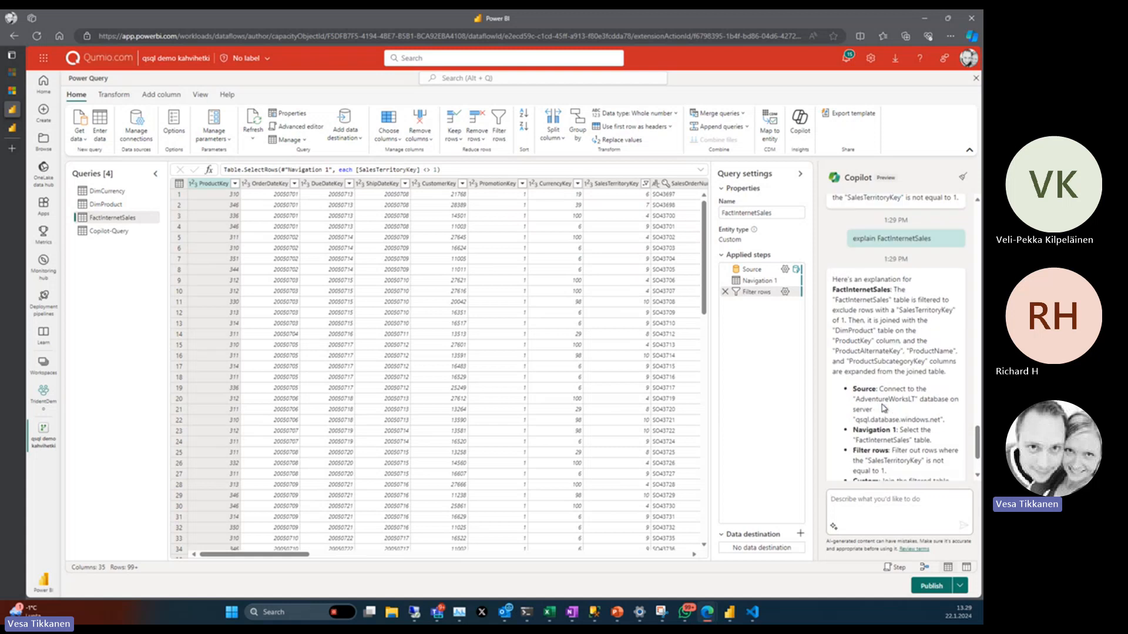
pyautogui.scroll(2, 884, 408)
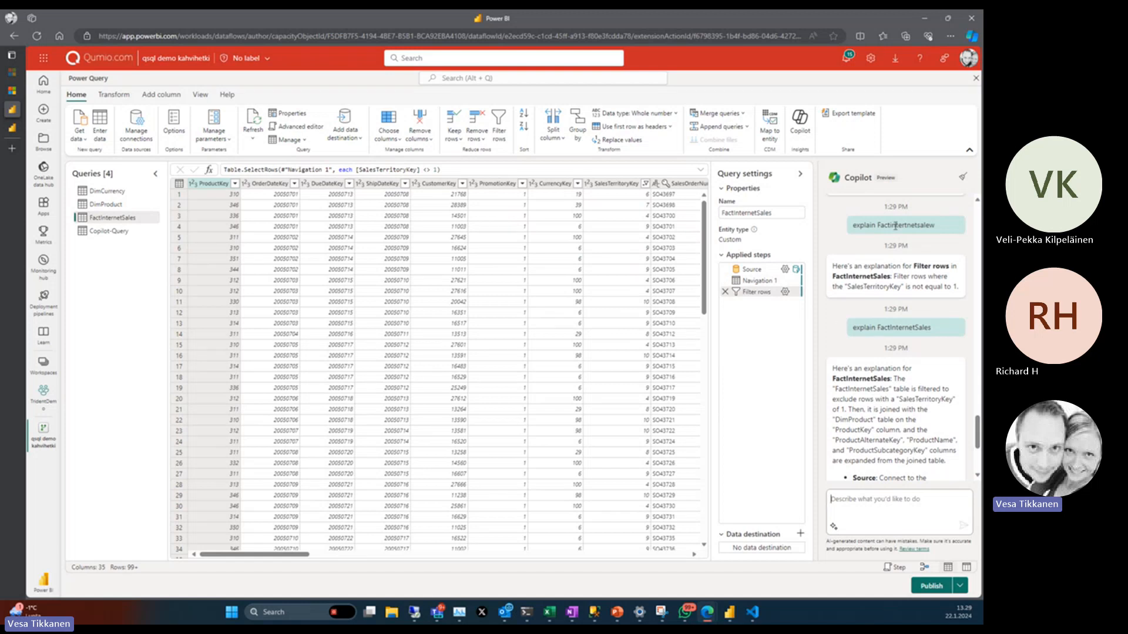
pyautogui.scroll(-1, 889, 355)
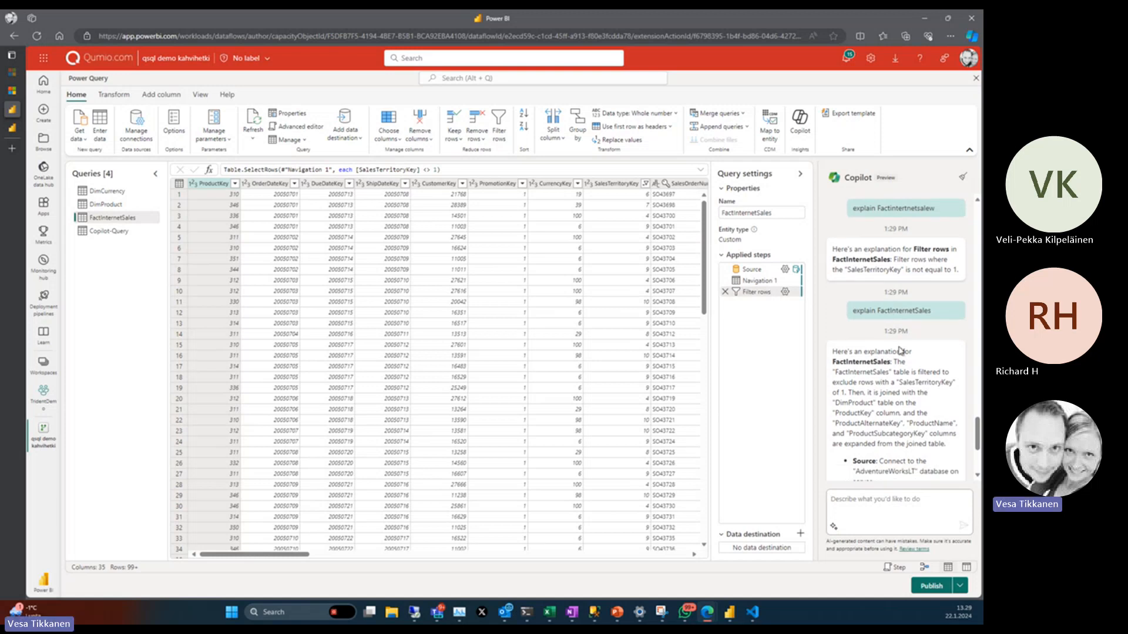
pyautogui.scroll(1, 915, 320)
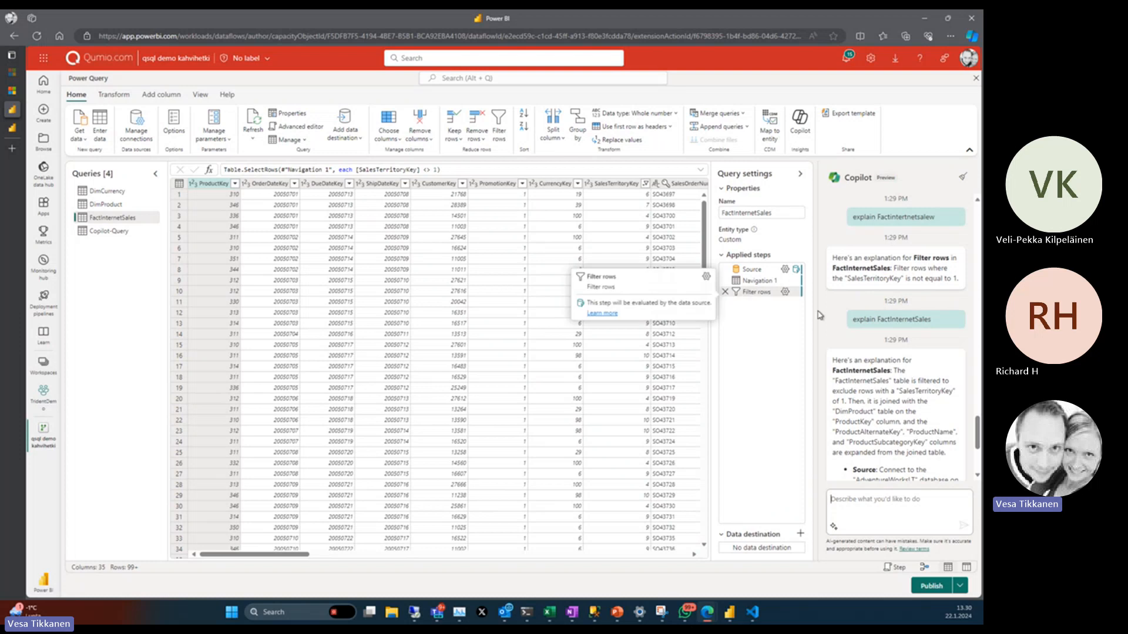
pyautogui.scroll(-3, 894, 408)
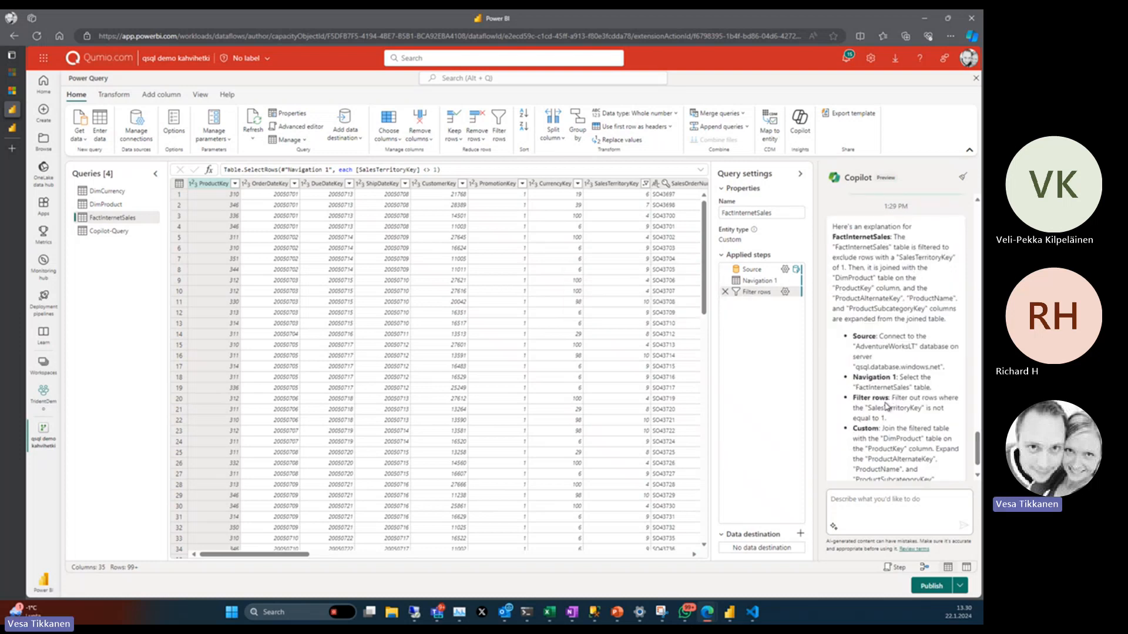
pyautogui.scroll(-2, 887, 406)
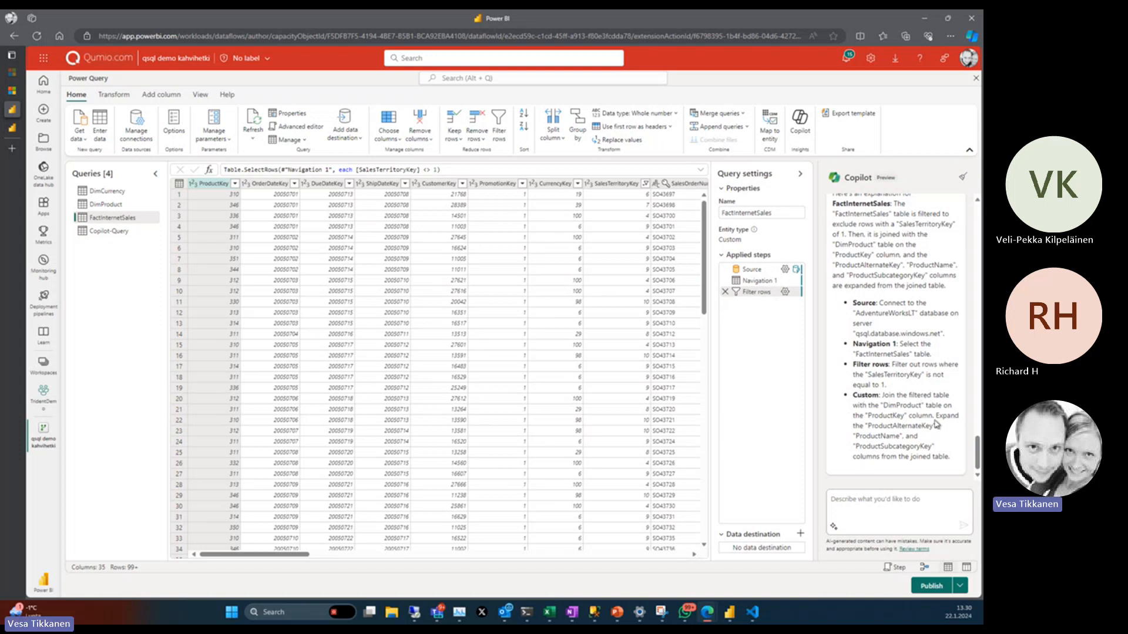
pyautogui.scroll(2, 919, 418)
pyautogui.scroll(-3, 920, 418)
# Step: Submit the Copilot prompt "filter FactInternetSales everything else than Currency 100"
pyautogui.write('filter')
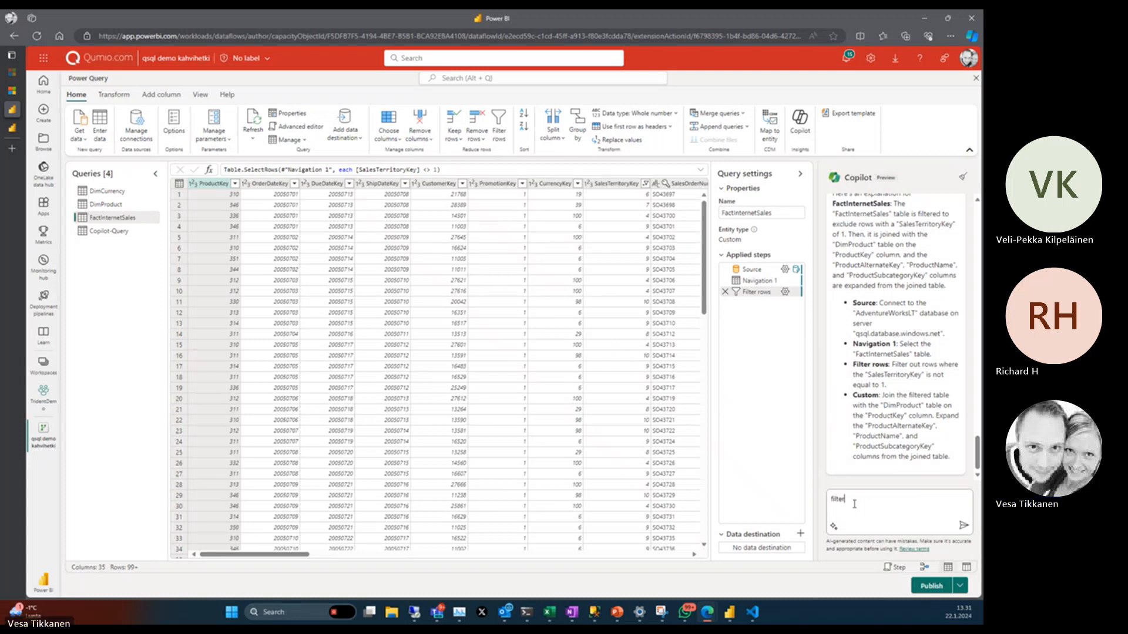
pyautogui.write(' Factint')
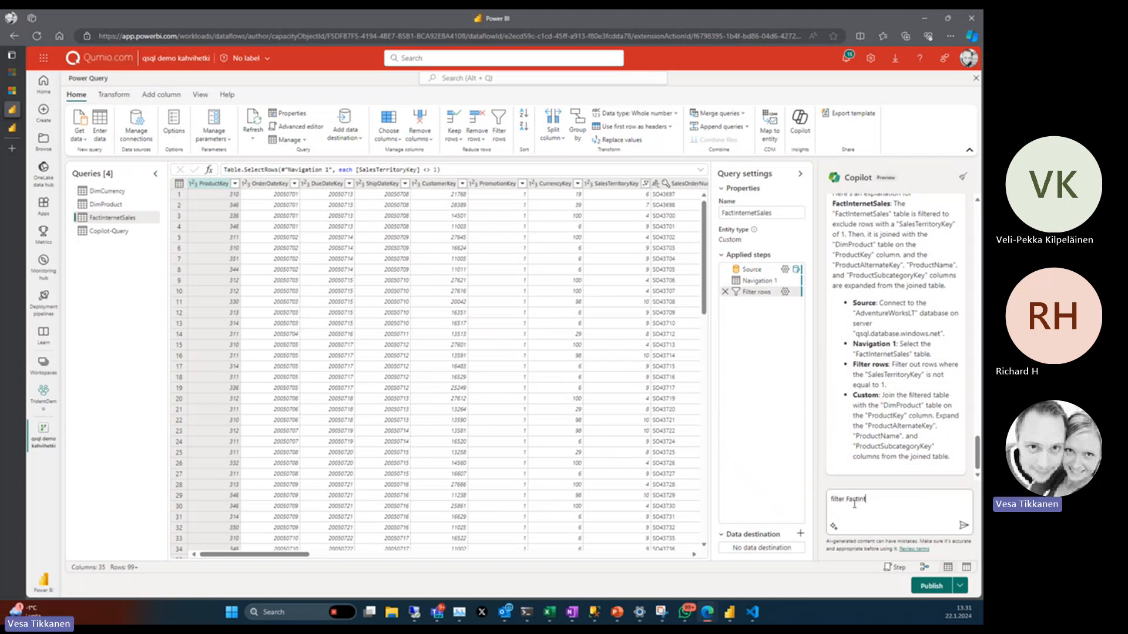
pyautogui.write('ernetSales everything else than Currency 100')
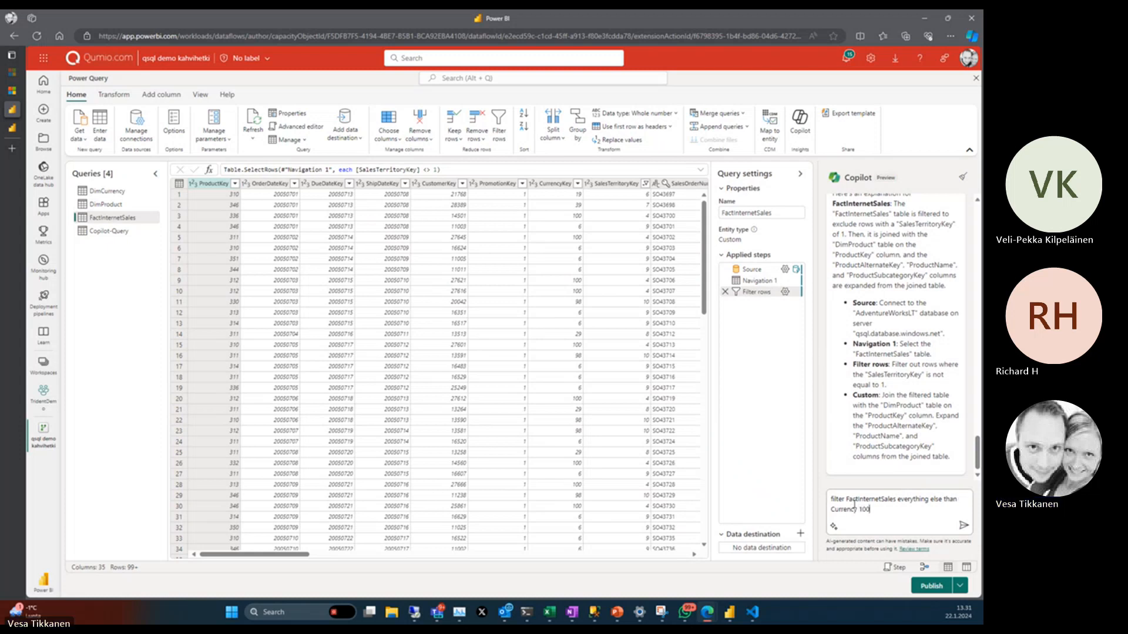
pyautogui.press('Return')
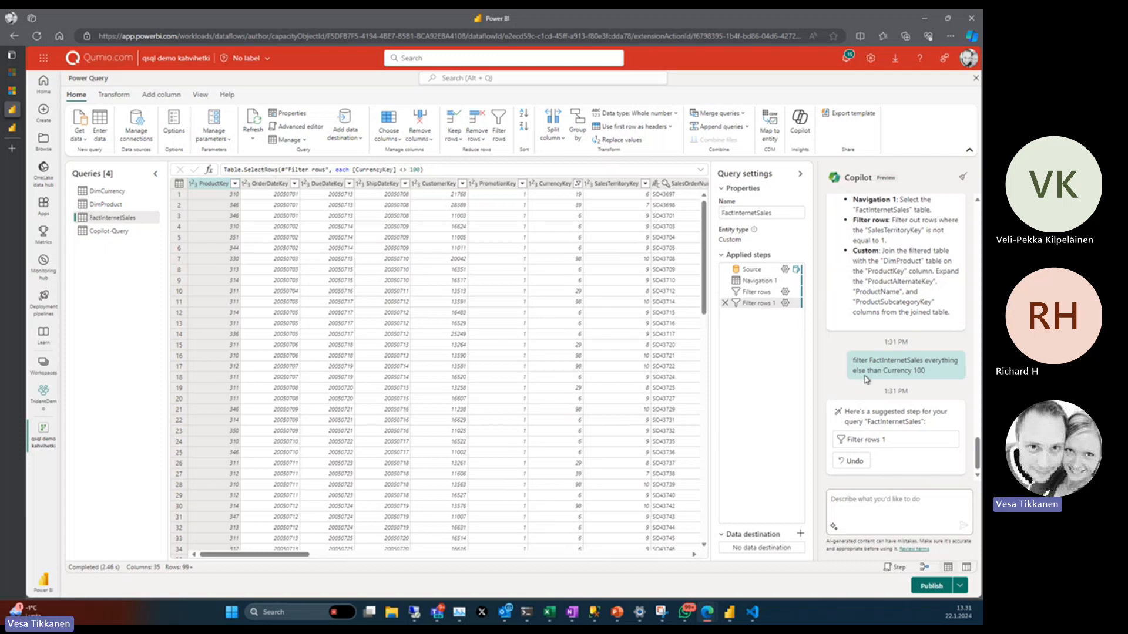
# Step: Inspect the code of the new CurrencyKey filter step in the Advanced editor and close it without changes
pyautogui.moveTo(761, 307)
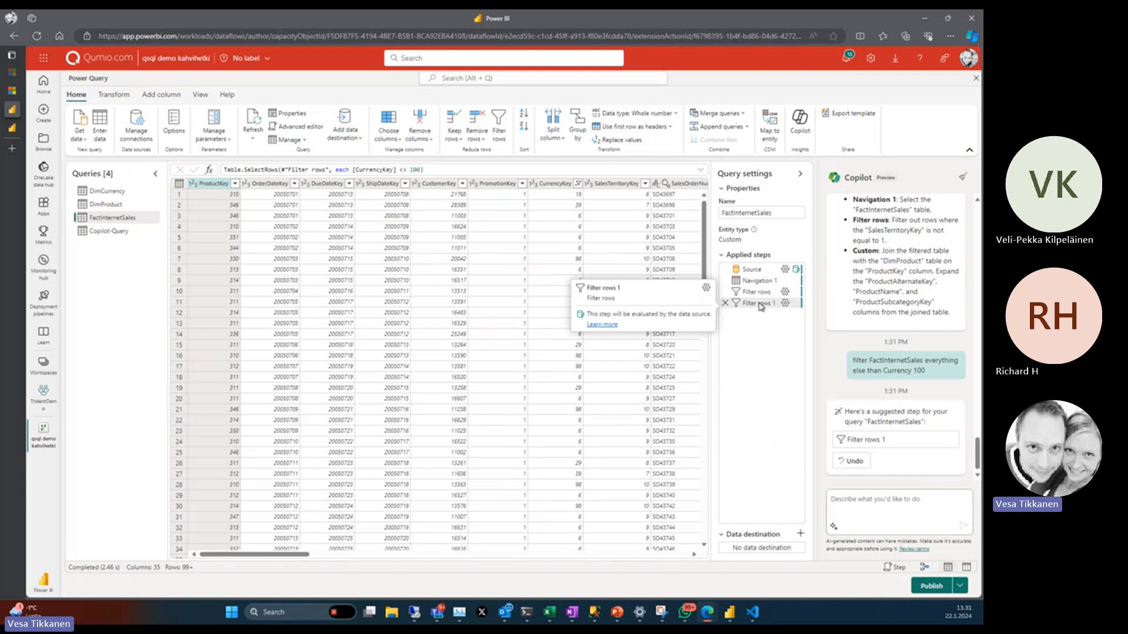
pyautogui.click(302, 127)
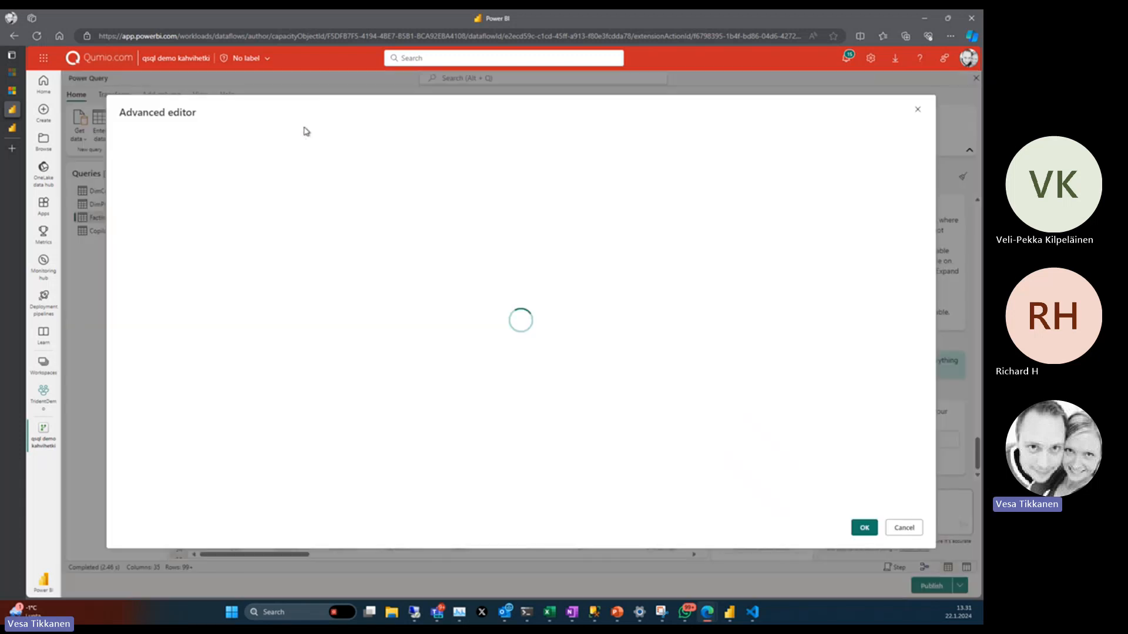
pyautogui.moveTo(413, 167); pyautogui.dragTo(142, 166)
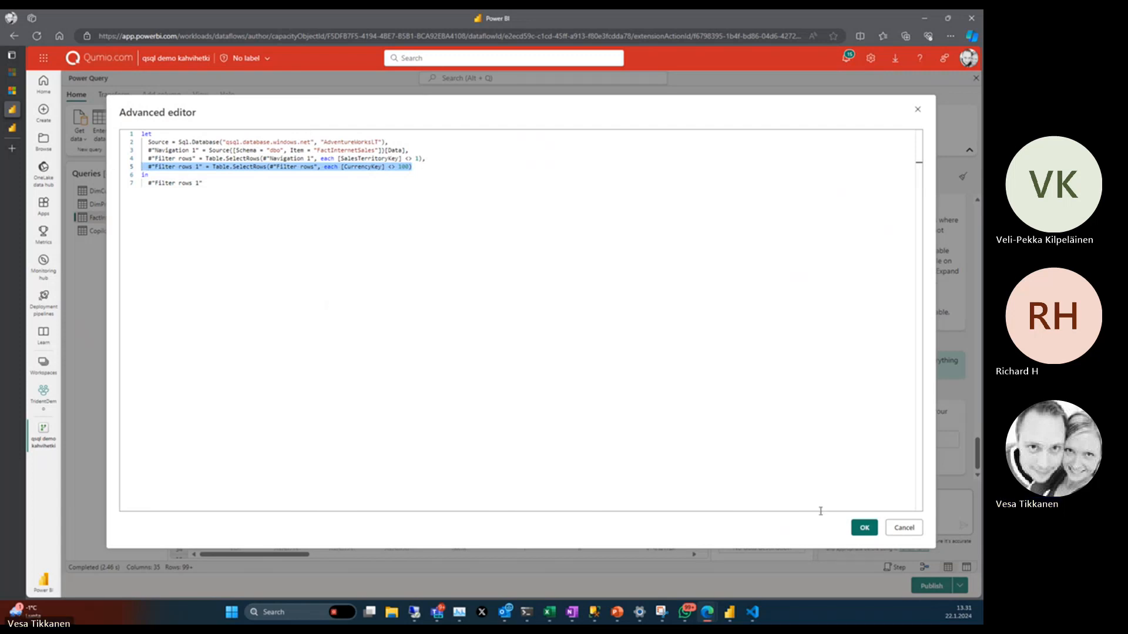
pyautogui.click(904, 528)
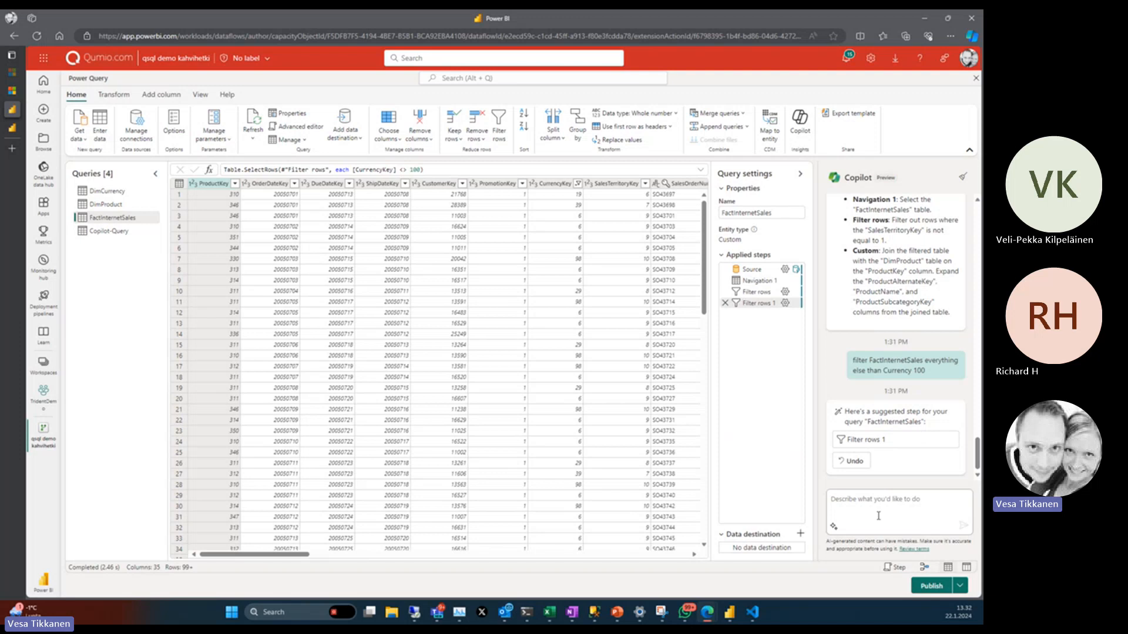
# Step: Submit the Copilot prompt "create new query which joins FactInternetSales and DimCurrency"
pyautogui.click(849, 498)
pyautogui.write('join')
pyautogui.write(' Fact')
pyautogui.write('InternetSales')
pyautogui.write(' and Dim')
pyautogui.write('Currency')
pyautogui.write('create new query w')
pyautogui.write('hich')
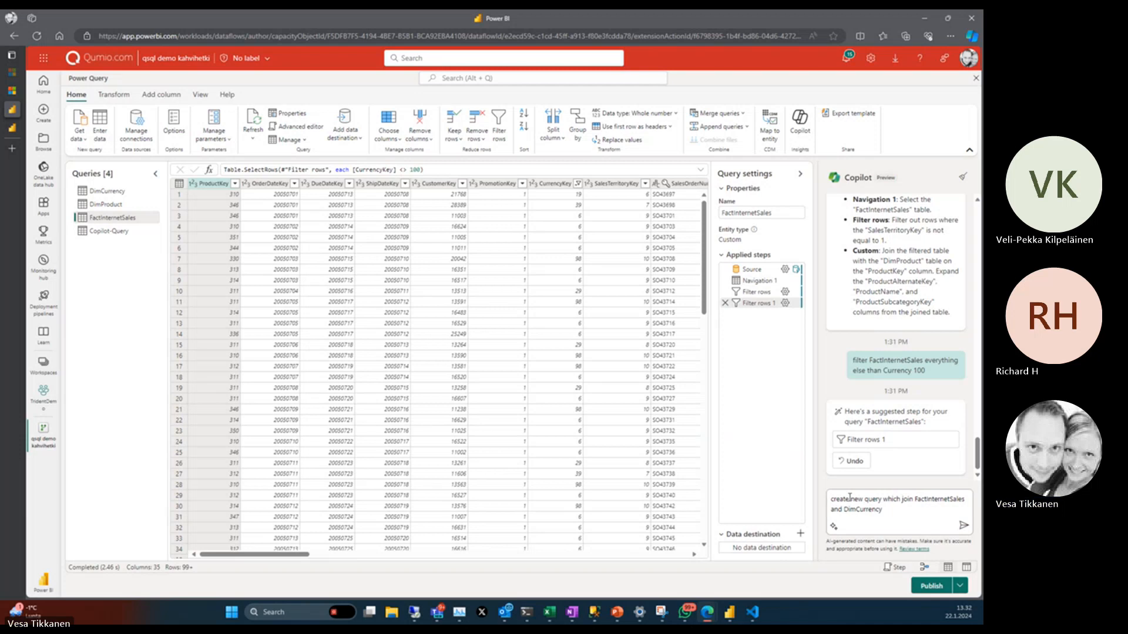
pyautogui.press('Right')
pyautogui.press('Right')
pyautogui.press('Right')
pyautogui.press('Right')
pyautogui.write('s')
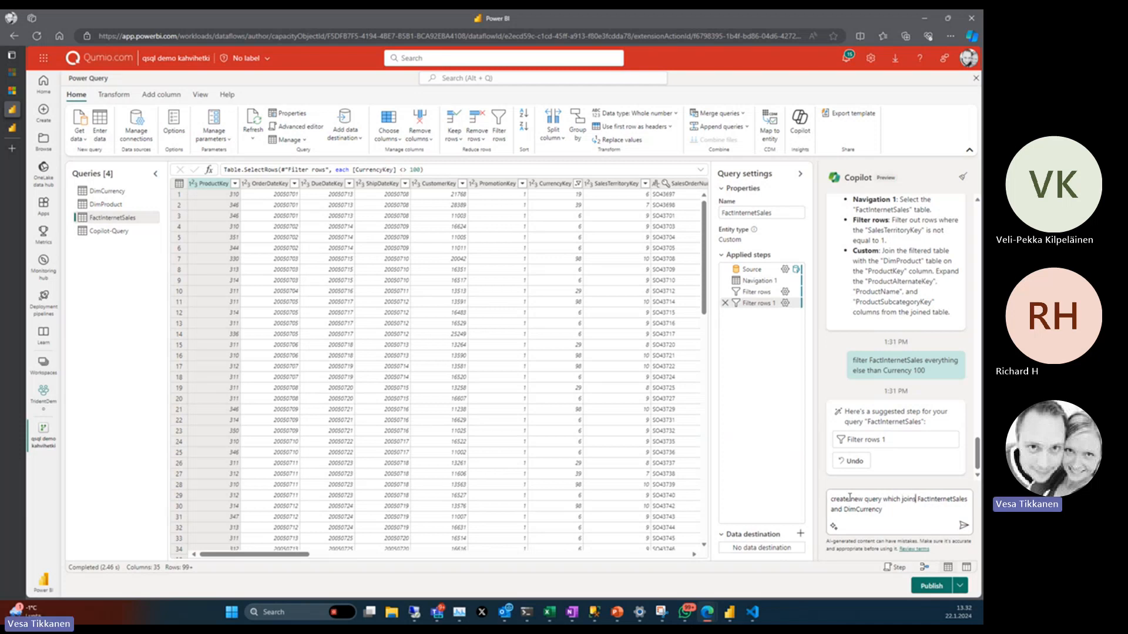
pyautogui.press('Return')
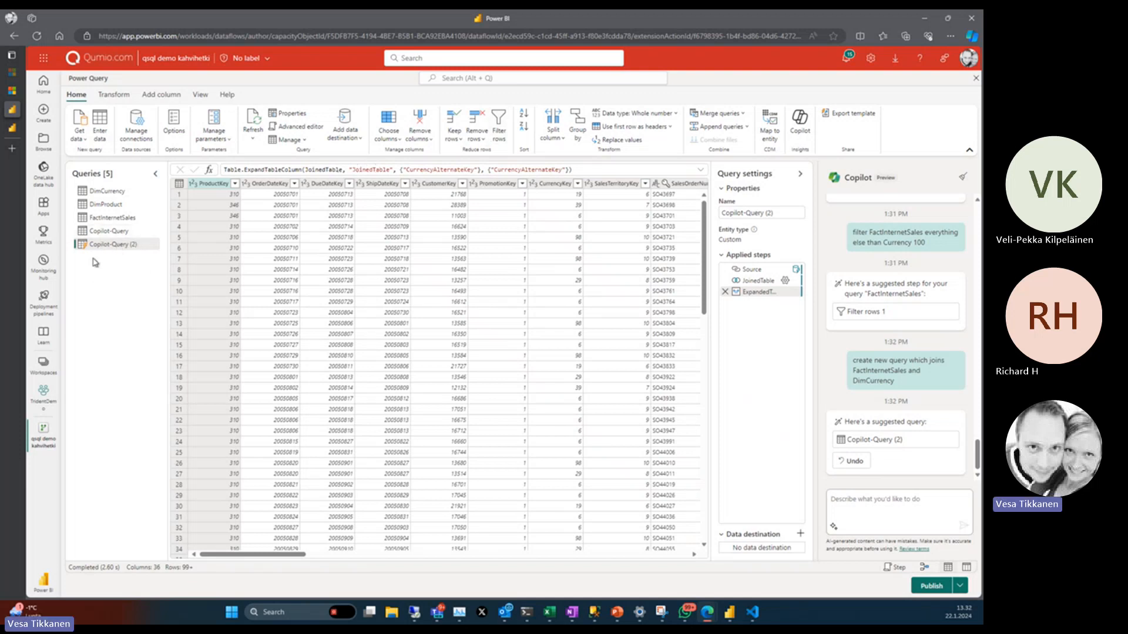
# Step: Examine the join code of Copilot-Query (2) in the Advanced editor and close it without changes
pyautogui.click(291, 126)
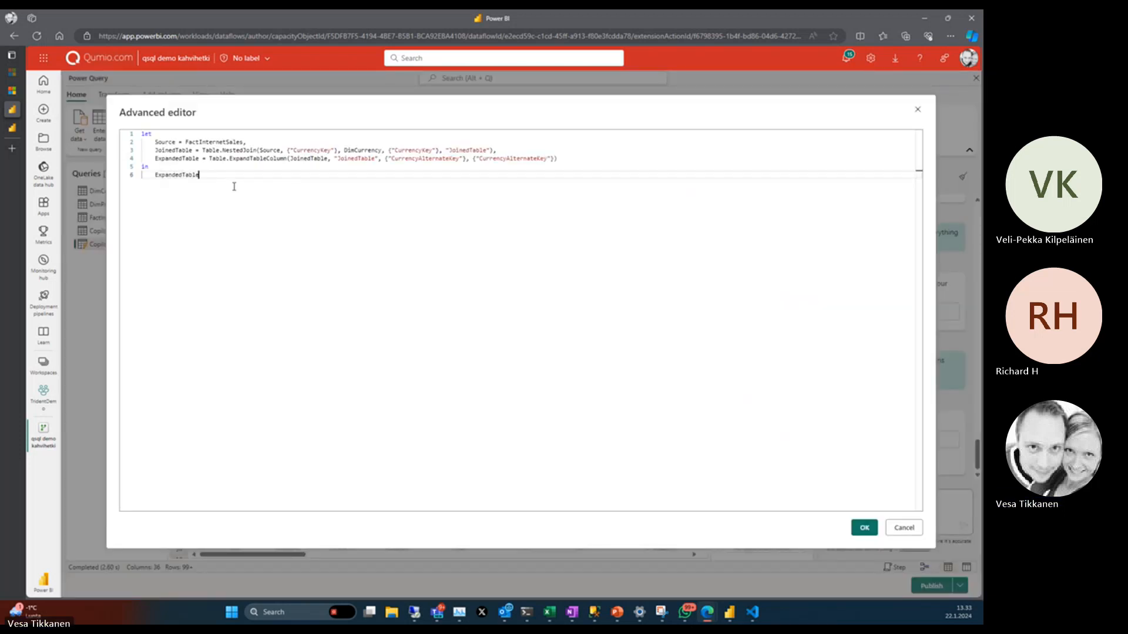
pyautogui.hotkey('ctrl', 'a')
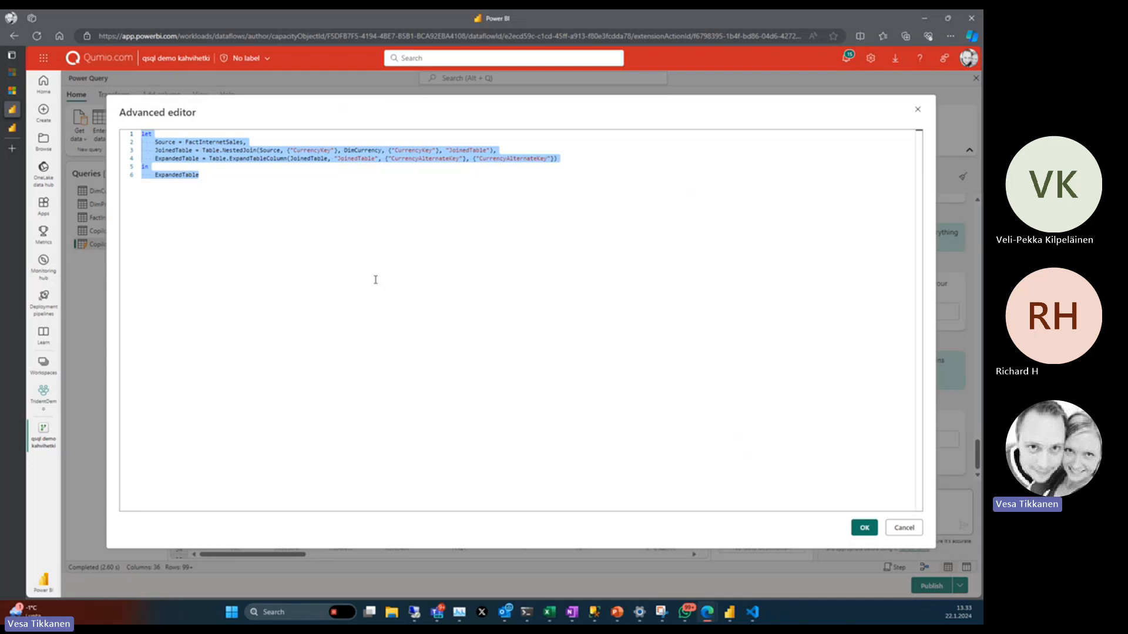
pyautogui.click(902, 530)
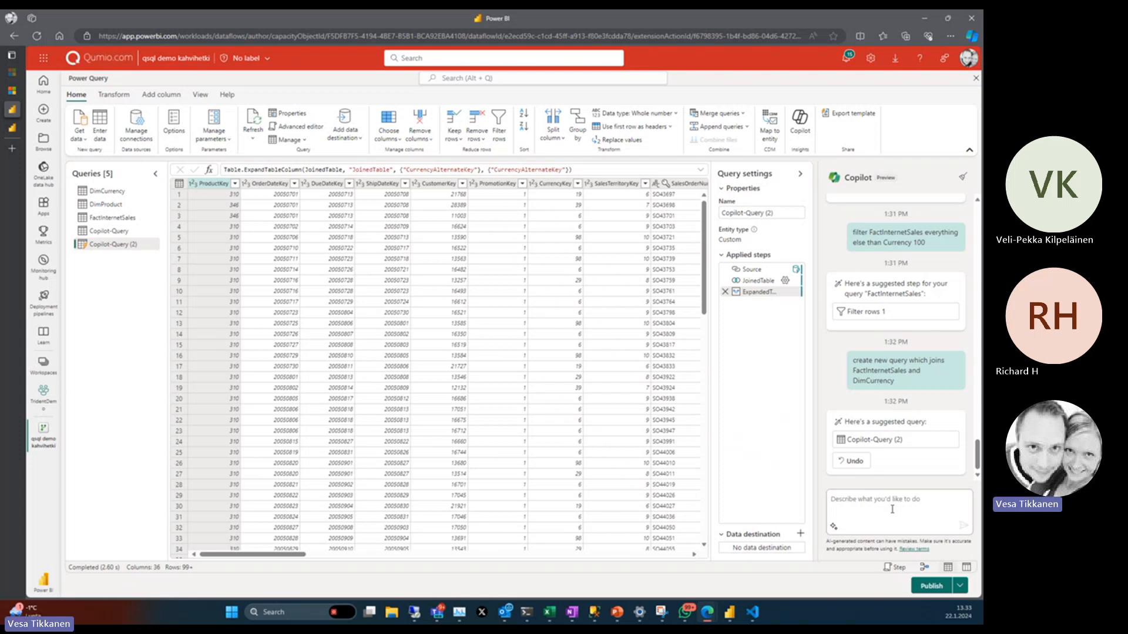
# Step: Submit the Copilot prompt "Create copy of FactInternetSales"
pyautogui.write('Create copy of FactInternetSales')
pyautogui.press('Return')
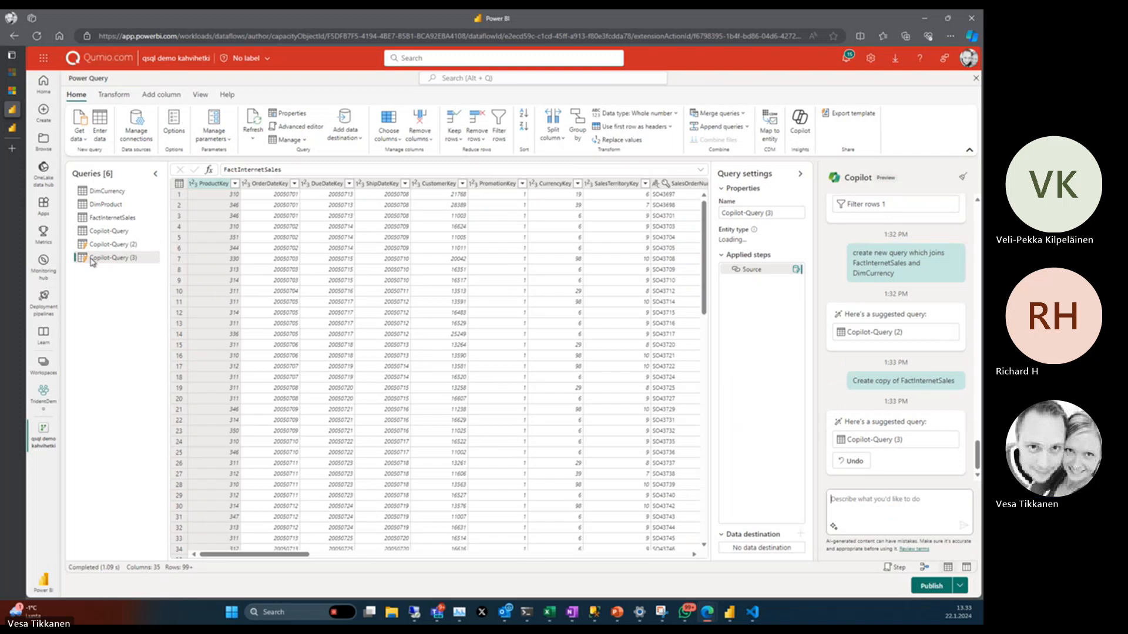
# Step: Start a Copilot prompt with "join" and rename the query Copilot-Query (3) to factinternetsalesco
pyautogui.click(860, 503)
pyautogui.write('join')
pyautogui.doubleClick(115, 261)
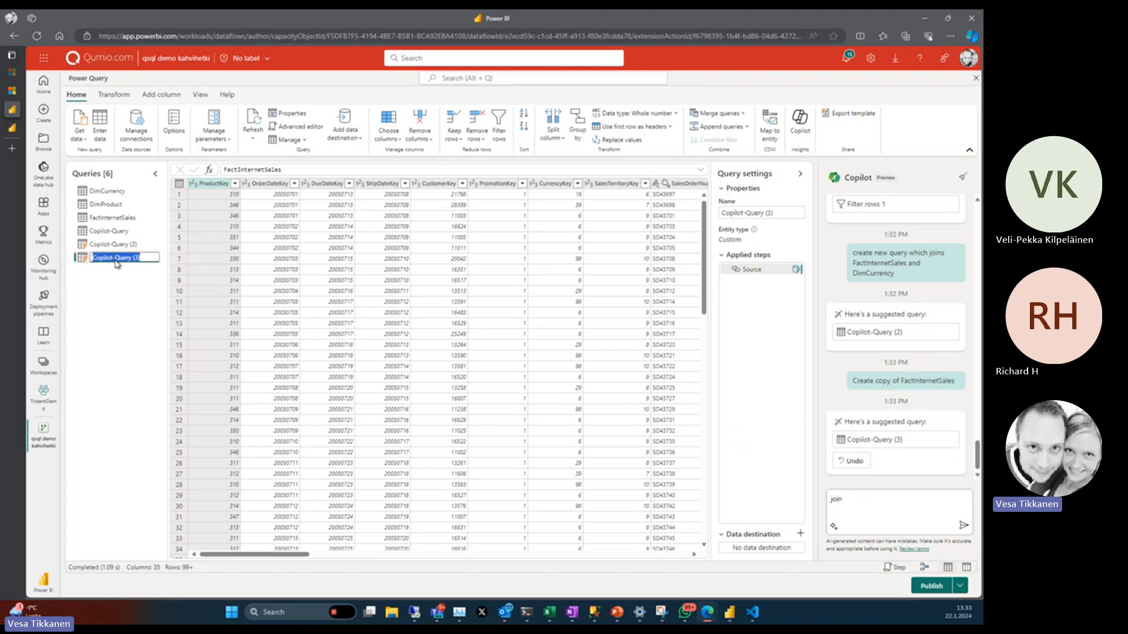
pyautogui.write('Query')
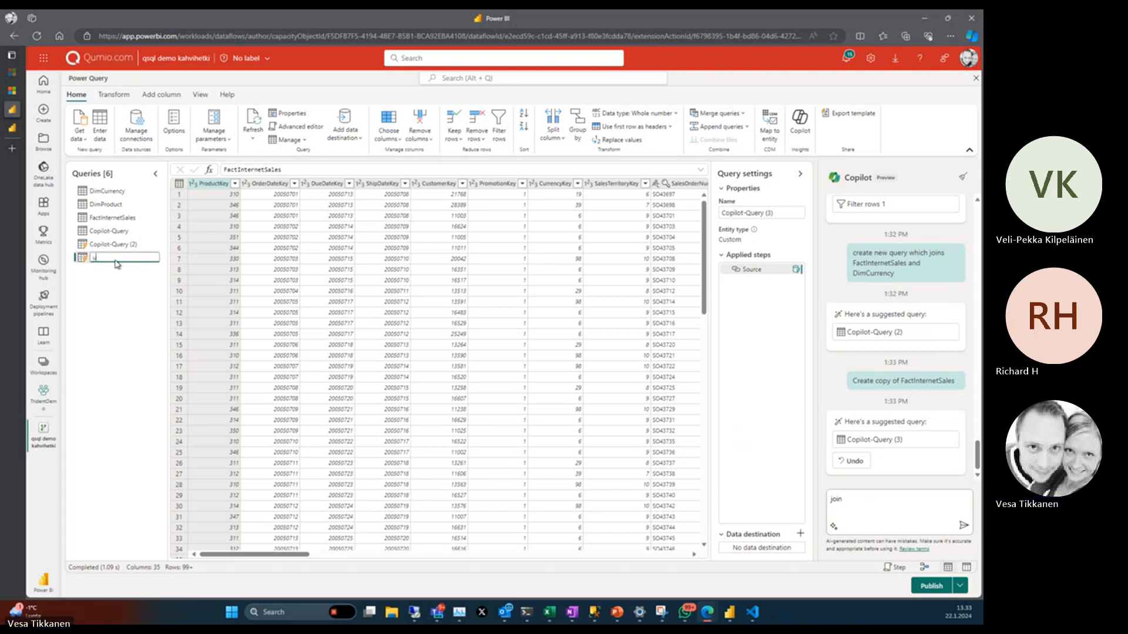
pyautogui.press('BackSpace')
pyautogui.press('BackSpace')
pyautogui.press('BackSpace')
pyautogui.write('fac')
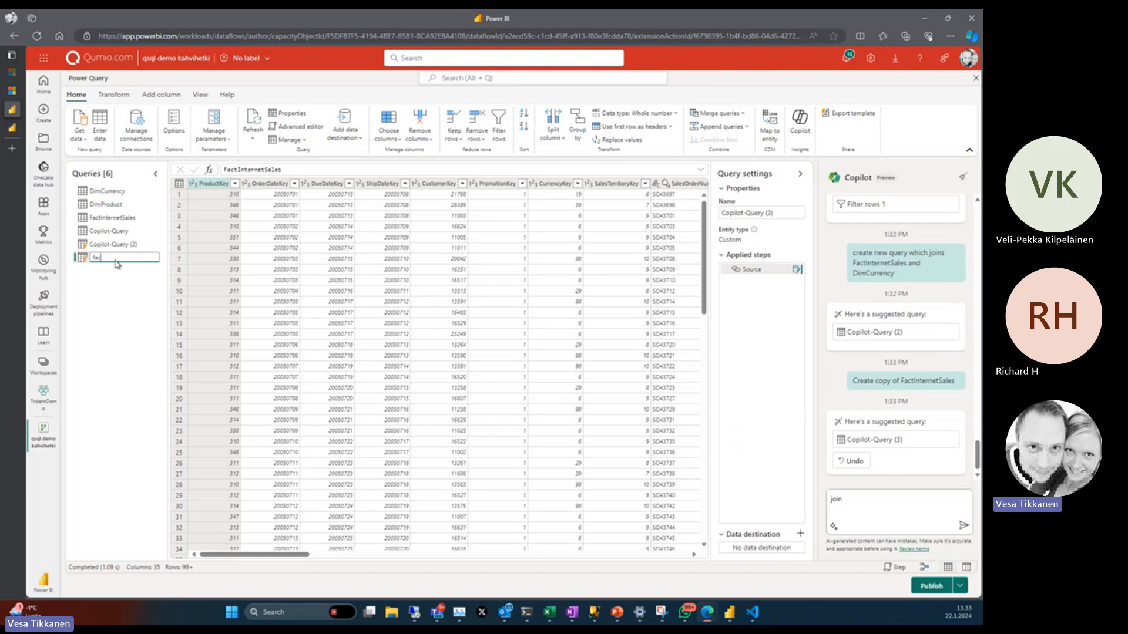
pyautogui.write('tinternetsales')
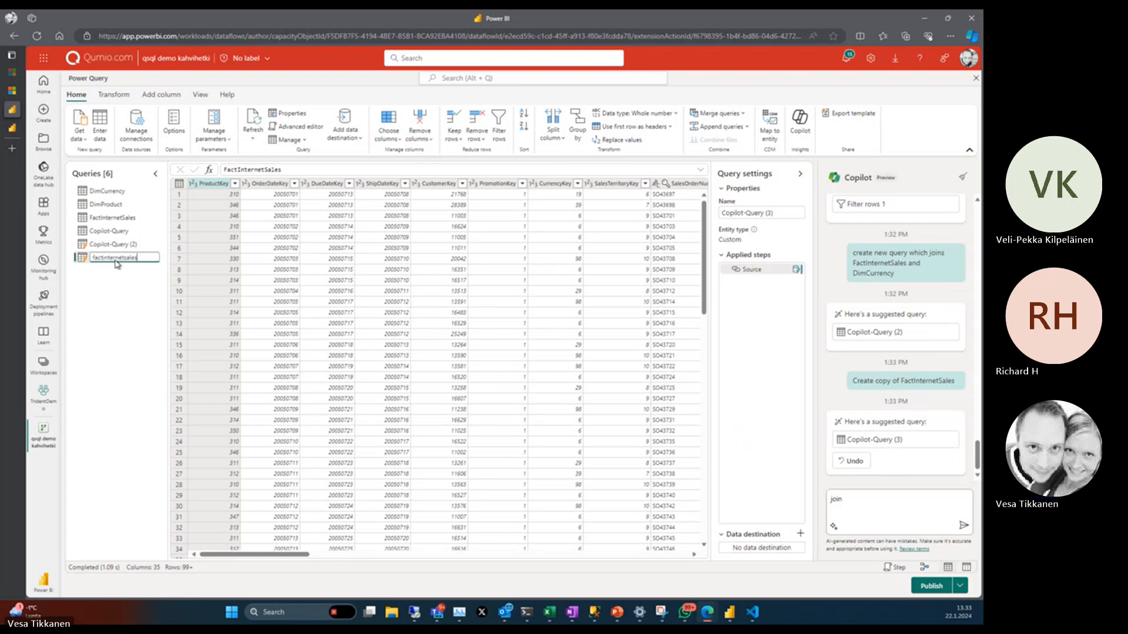
pyautogui.write('2')
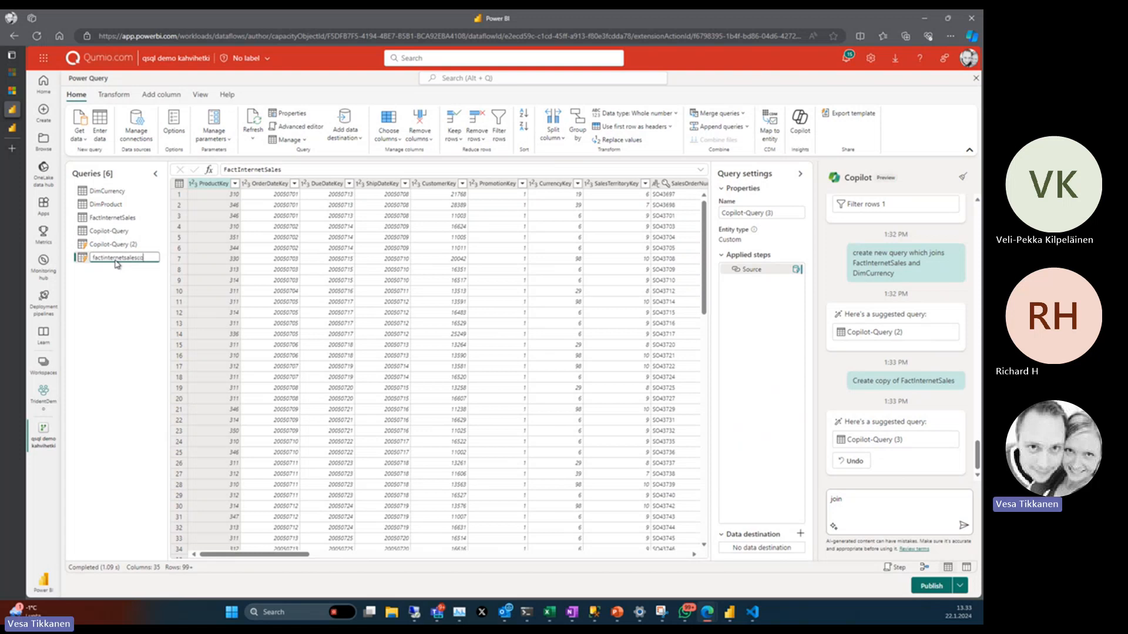
pyautogui.press('Return')
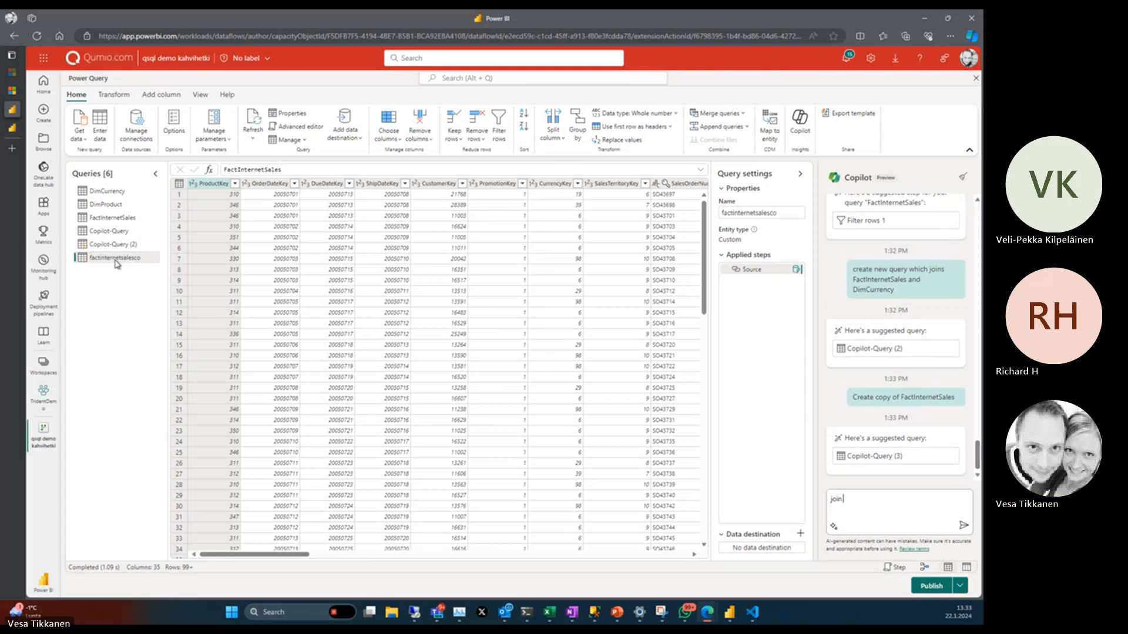
# Step: Submit the Copilot prompt "join factinternetsalesco and DimCurrency"
pyautogui.click(856, 509)
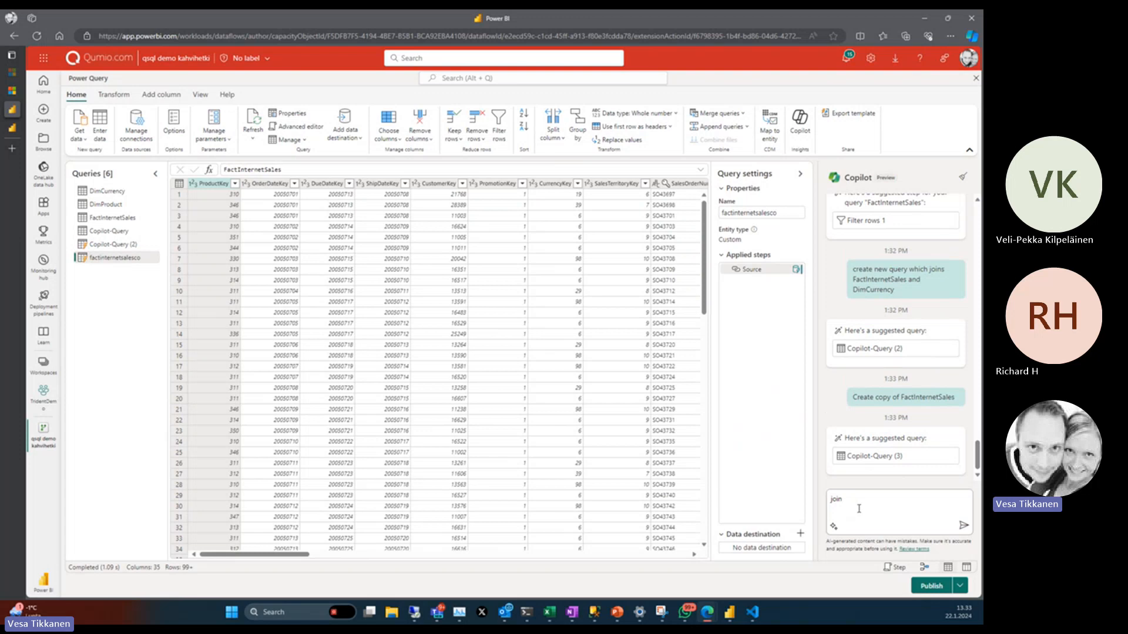
pyautogui.write('join factinternetsalesco and DimCurrency')
pyautogui.press('Return')
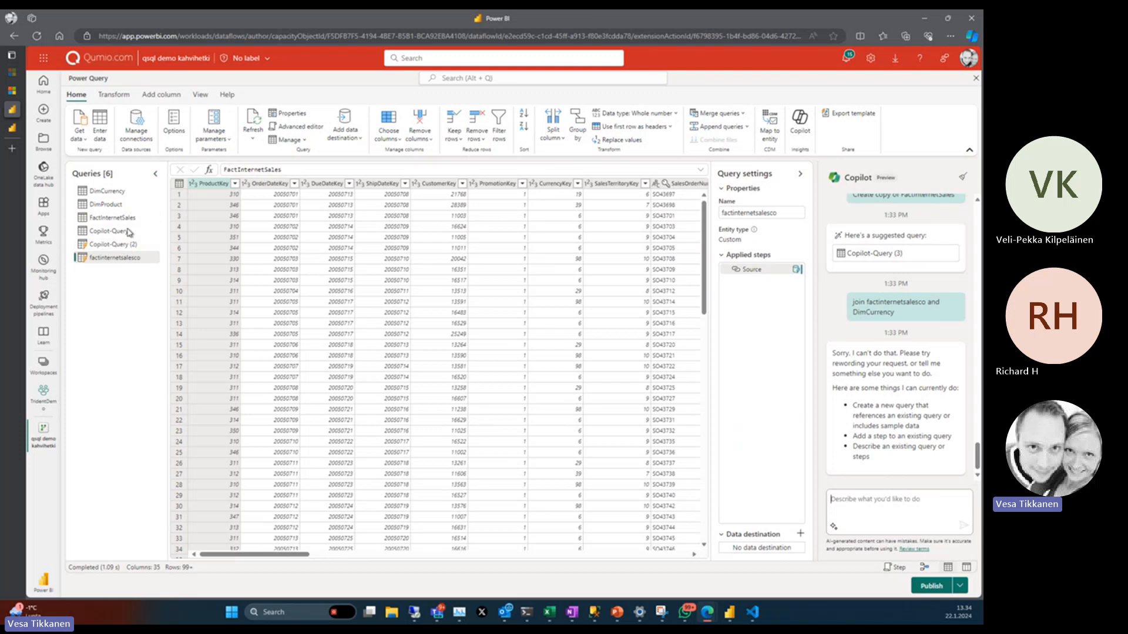
# Step: Submit the Copilot prompt "create calendar table for most recent 2 years"
pyautogui.click(848, 503)
pyautogui.click(845, 500)
pyautogui.click(837, 498)
pyautogui.write('create query')
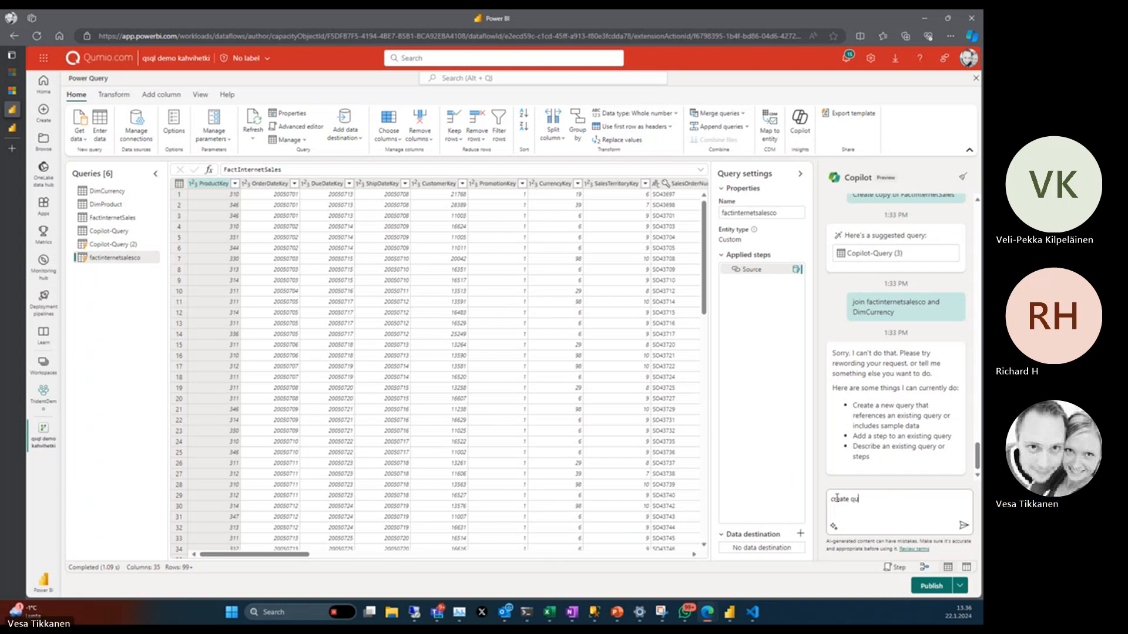
pyautogui.press('BackSpace')
pyautogui.press('BackSpace')
pyautogui.press('BackSpace')
pyautogui.press('BackSpace')
pyautogui.press('BackSpace')
pyautogui.write('calendar table ')
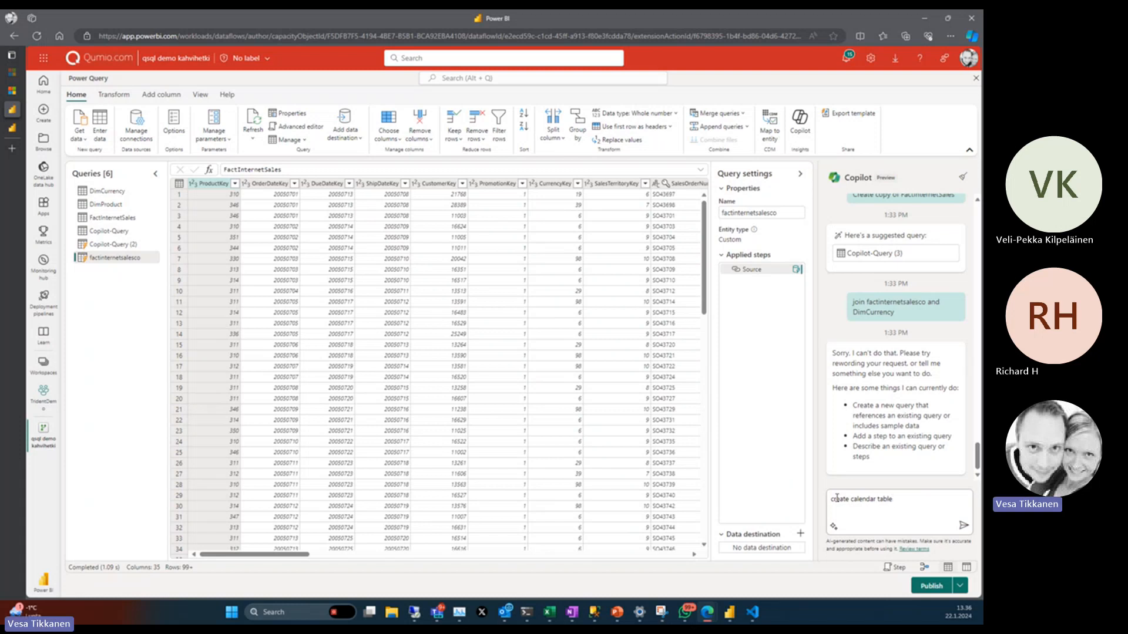
pyautogui.write('for most recent 2 years')
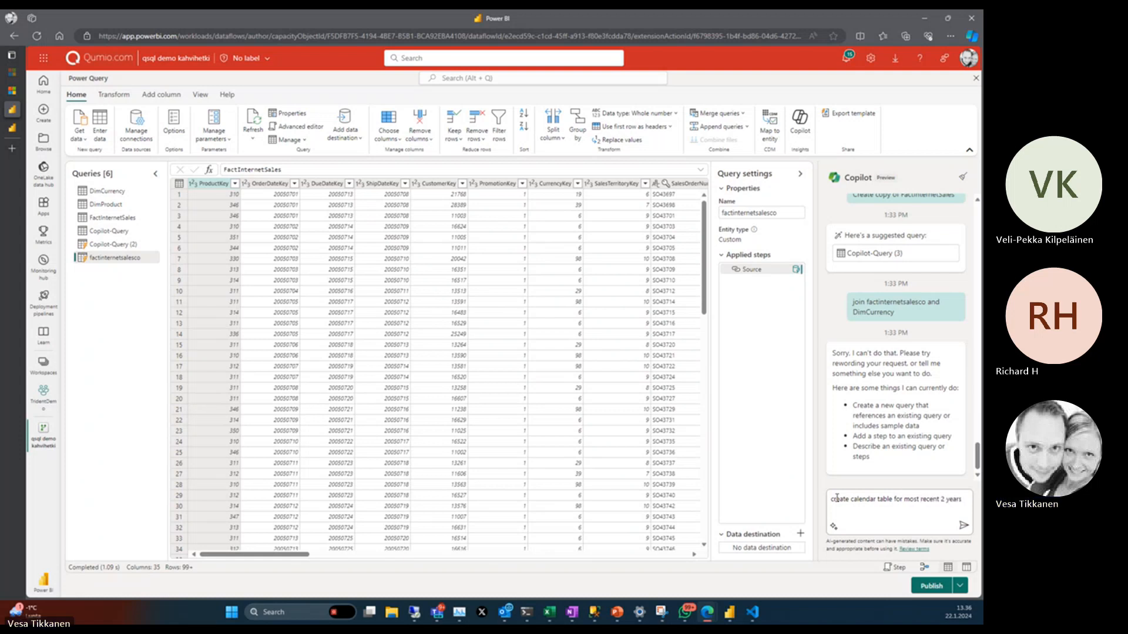
pyautogui.press('Return')
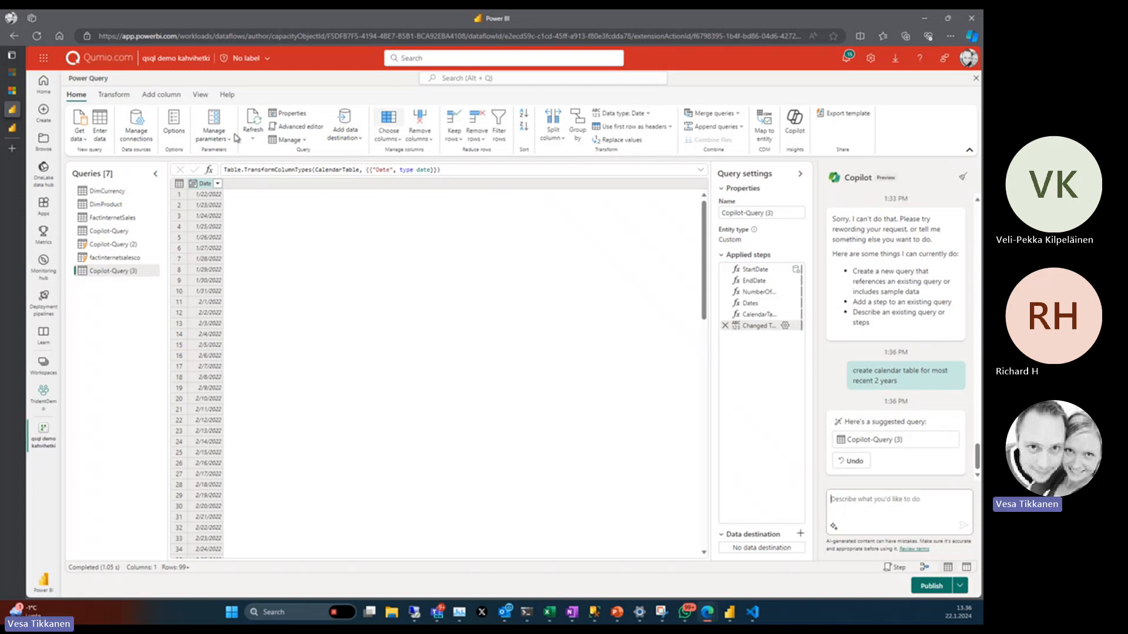
# Step: Open the calendar query's code in the Advanced editor and examine its Dates and NumberOfDays lines
pyautogui.click(272, 128)
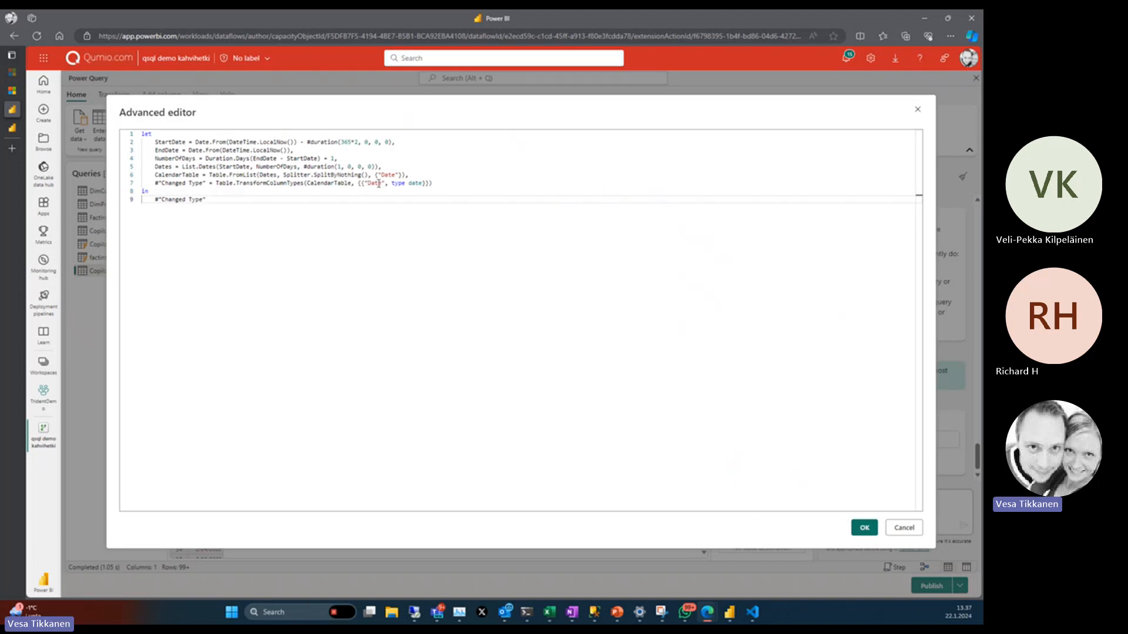
pyautogui.moveTo(383, 167); pyautogui.dragTo(189, 167)
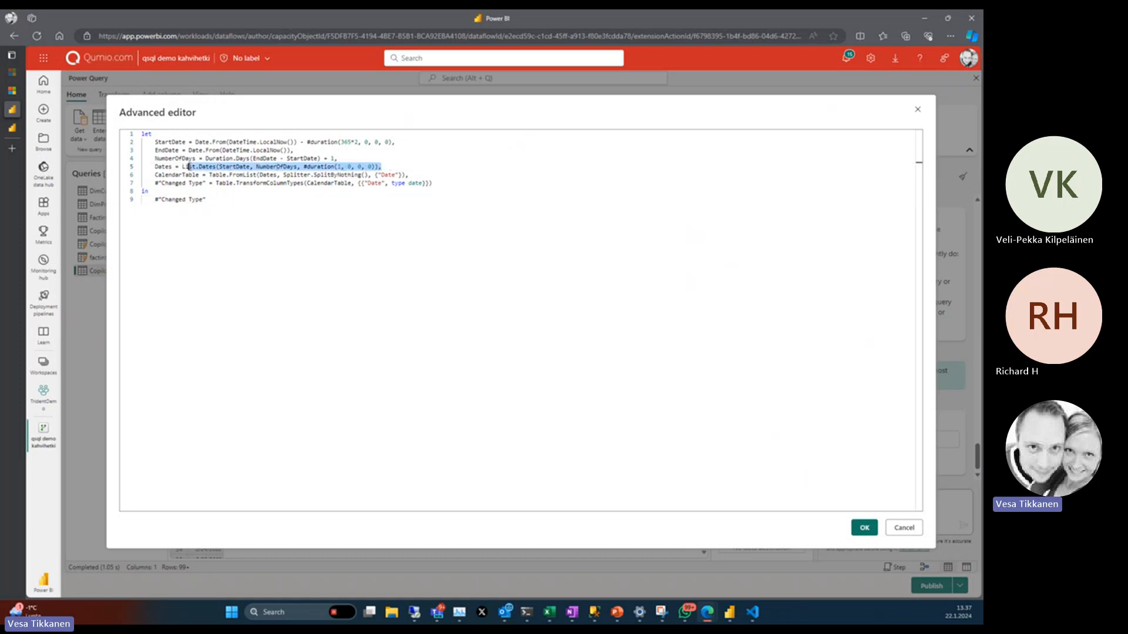
pyautogui.click(295, 166)
pyautogui.press('Right')
pyautogui.press('Right')
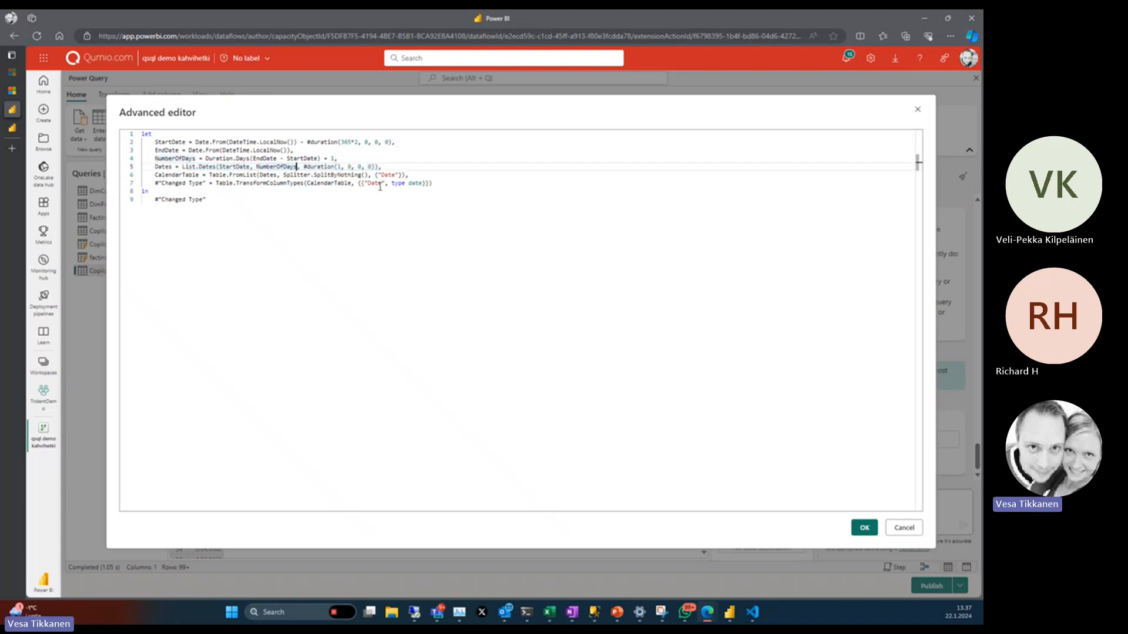
pyautogui.press('Up')
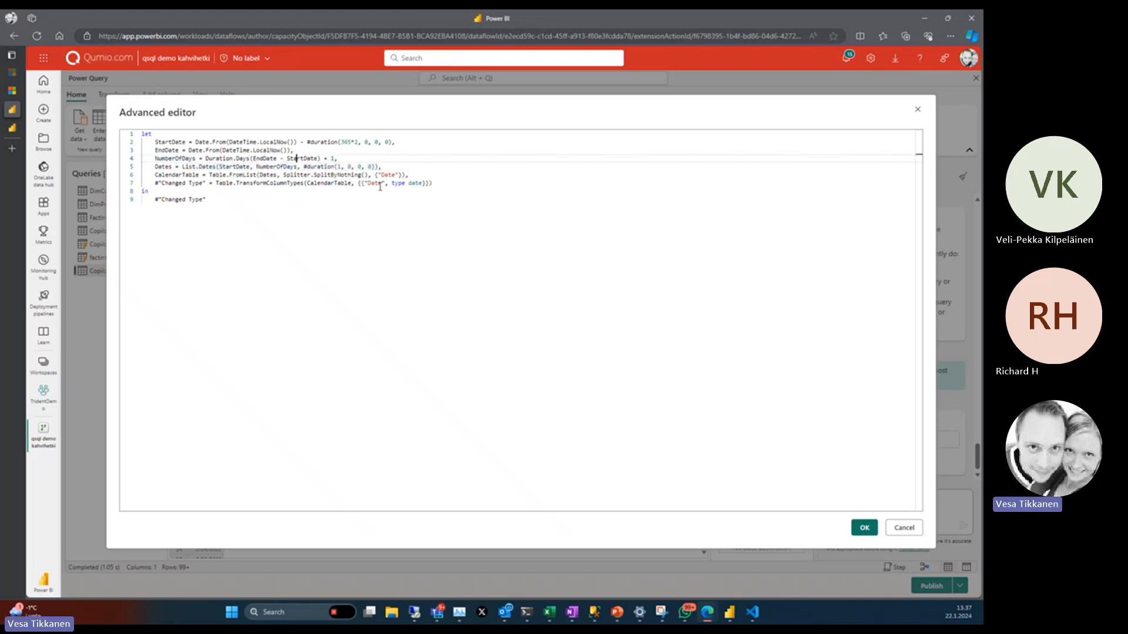
pyautogui.press('End')
pyautogui.hotkey('shift', 'Home')
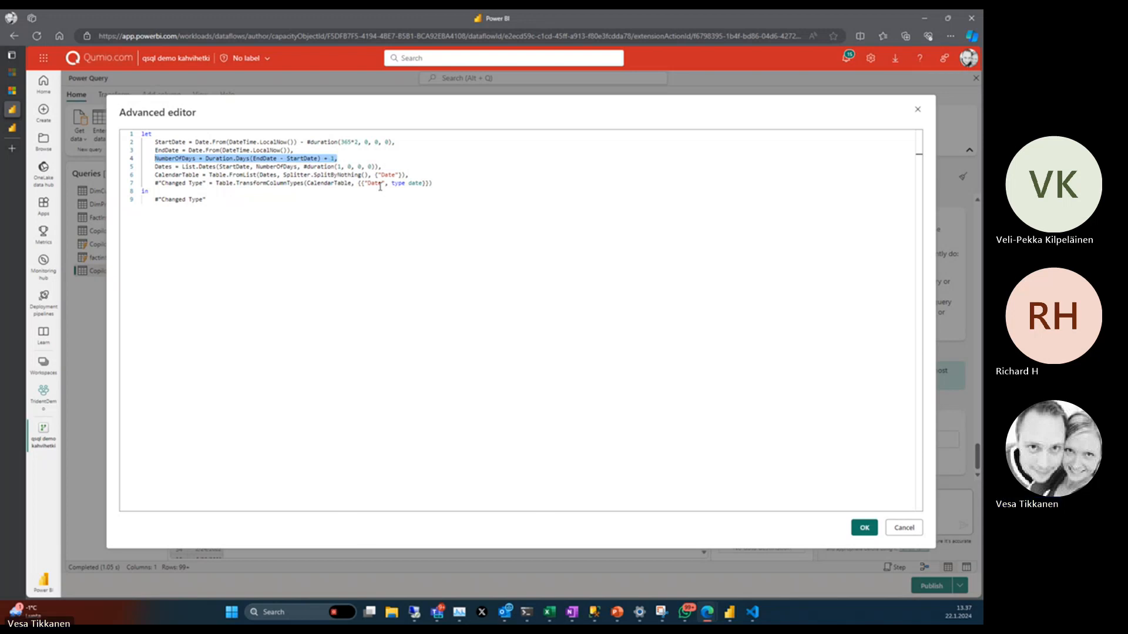
# Step: Copy the expression "Duration.Days(EndDate - StartDate) + 1," from the NumberOfDays line
pyautogui.press('End')
pyautogui.hotkey('shift', 'Left')
pyautogui.hotkey('ctrl', 'shift', 'Left')
pyautogui.hotkey('ctrl', 'shift', 'Left')
pyautogui.hotkey('ctrl', 'shift', 'Left')
pyautogui.hotkey('ctrl', 'shift', 'Left')
pyautogui.hotkey('ctrl', 'shift', 'Left')
pyautogui.hotkey('ctrl', 'shift', 'Left')
pyautogui.hotkey('ctrl', 'shift', 'Left')
pyautogui.hotkey('ctrl', 'shift', 'Left')
pyautogui.hotkey('ctrl', 'shift', 'Left')
pyautogui.hotkey('ctrl', 'shift', 'Left')
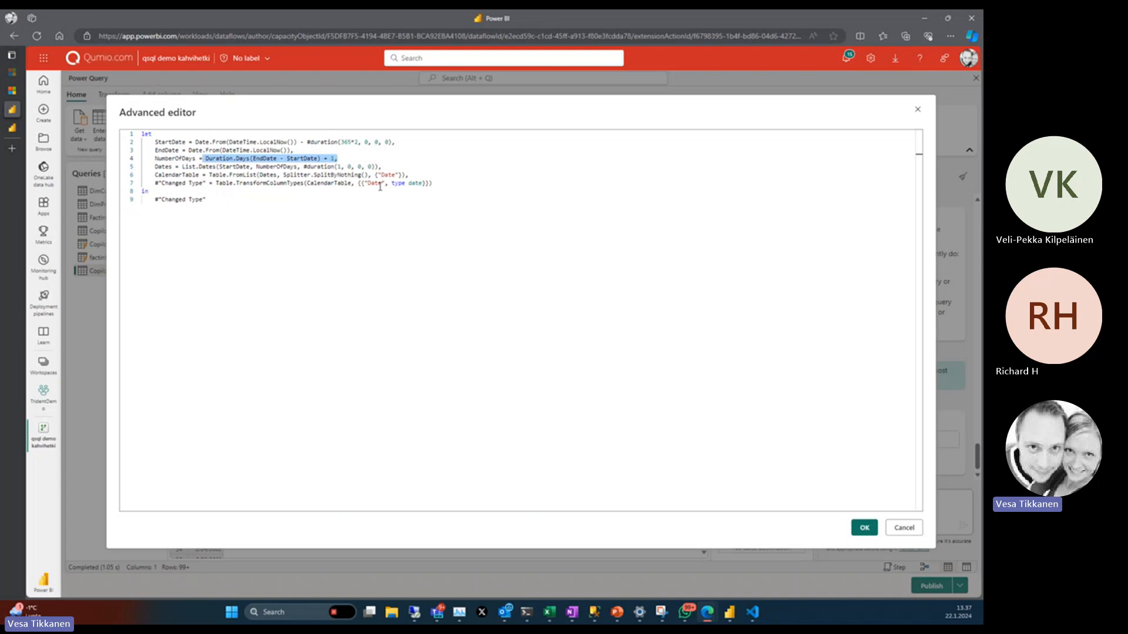
pyautogui.hotkey('shift', 'Right')
pyautogui.hotkey('ctrl', 'c')
pyautogui.press('End')
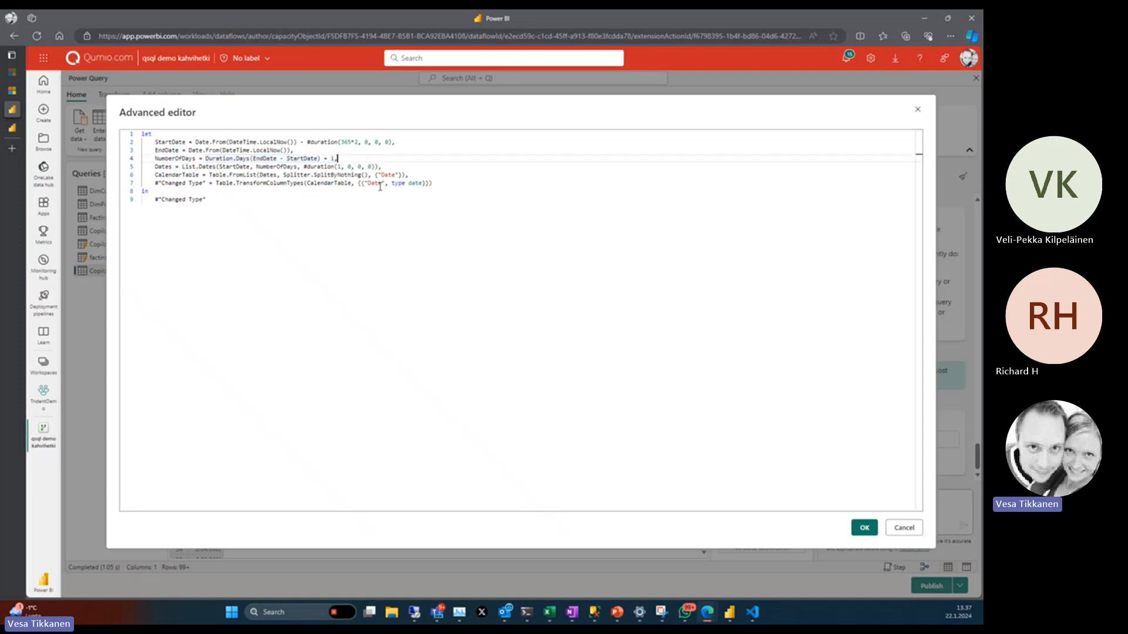
pyautogui.hotkey('shift', 'Home')
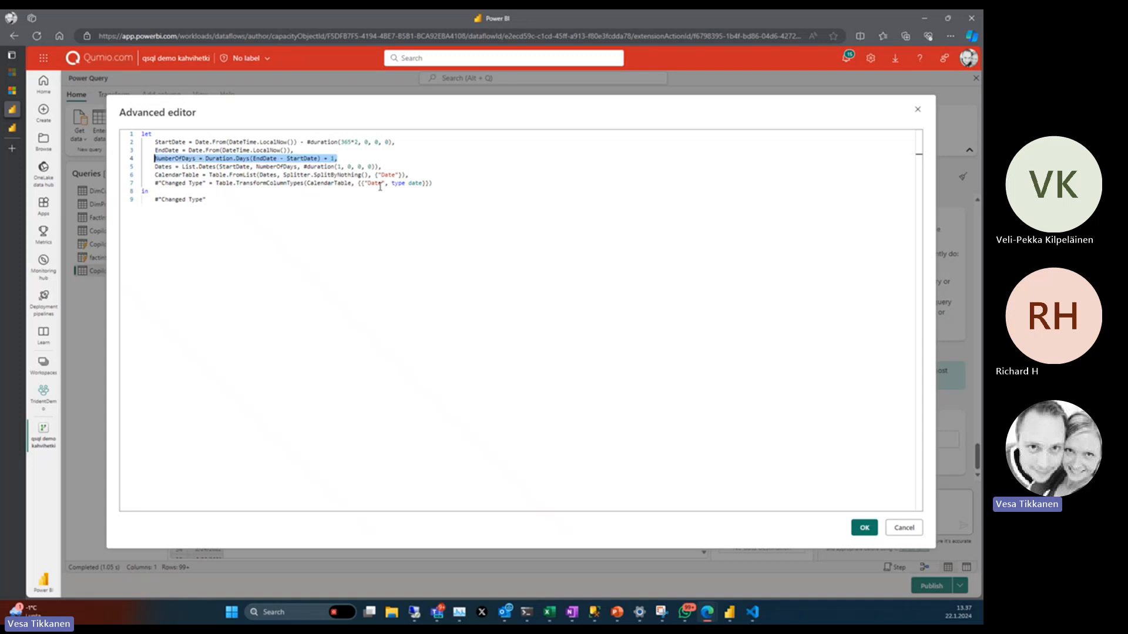
# Step: Replace NumberOfDays in the List.Dates call with Duration.Days(EndDate - StartDate) + 1, keeping only one comma after it
pyautogui.press('Down')
pyautogui.press('Left')
pyautogui.press('Left')
pyautogui.press('Left')
pyautogui.press('Left')
pyautogui.press('Left')
pyautogui.press('Left')
pyautogui.press('Left')
pyautogui.press('Left')
pyautogui.press('Left')
pyautogui.press('Left')
pyautogui.press('Left')
pyautogui.press('Left')
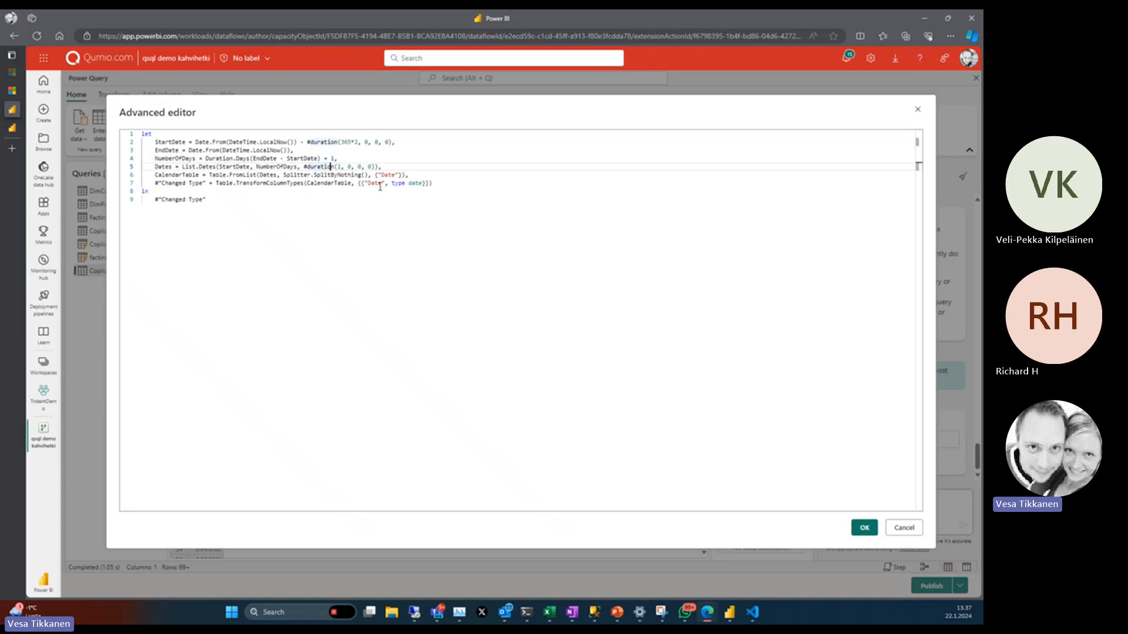
pyautogui.hotkey('shift', 'Left')
pyautogui.hotkey('shift', 'Left')
pyautogui.hotkey('shift', 'Left')
pyautogui.hotkey('shift', 'Left')
pyautogui.hotkey('shift', 'Left')
pyautogui.hotkey('shift', 'Left')
pyautogui.hotkey('shift', 'Left')
pyautogui.hotkey('shift', 'Left')
pyautogui.hotkey('shift', 'Left')
pyautogui.hotkey('shift', 'Left')
pyautogui.hotkey('shift', 'Left')
pyautogui.hotkey('shift', 'Left')
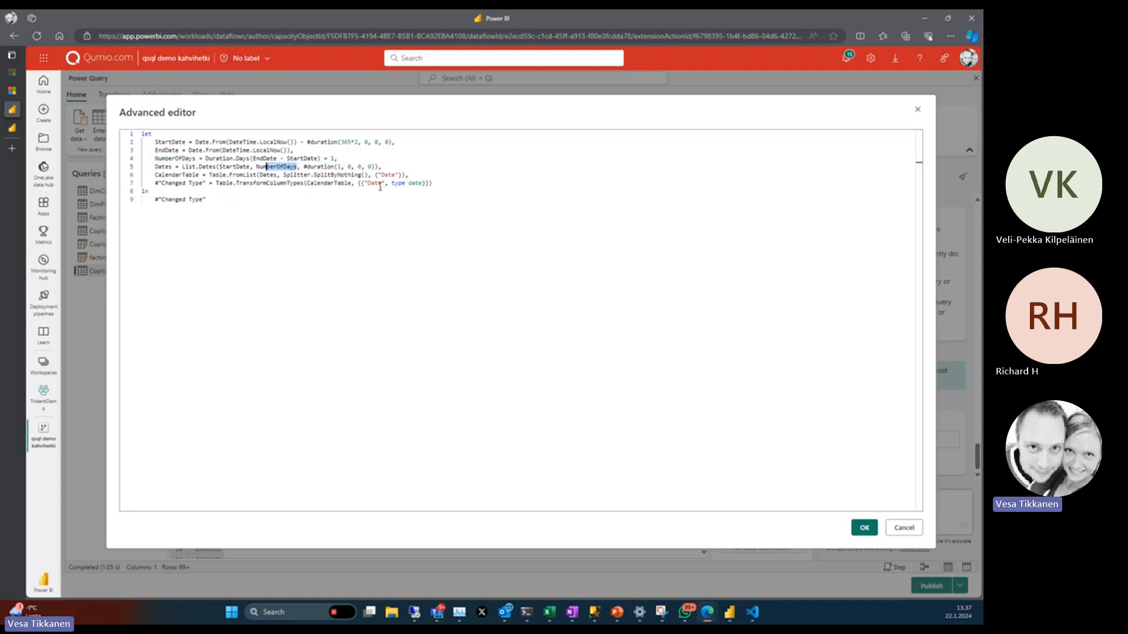
pyautogui.hotkey('shift', 'Left')
pyautogui.hotkey('ctrl', 'v')
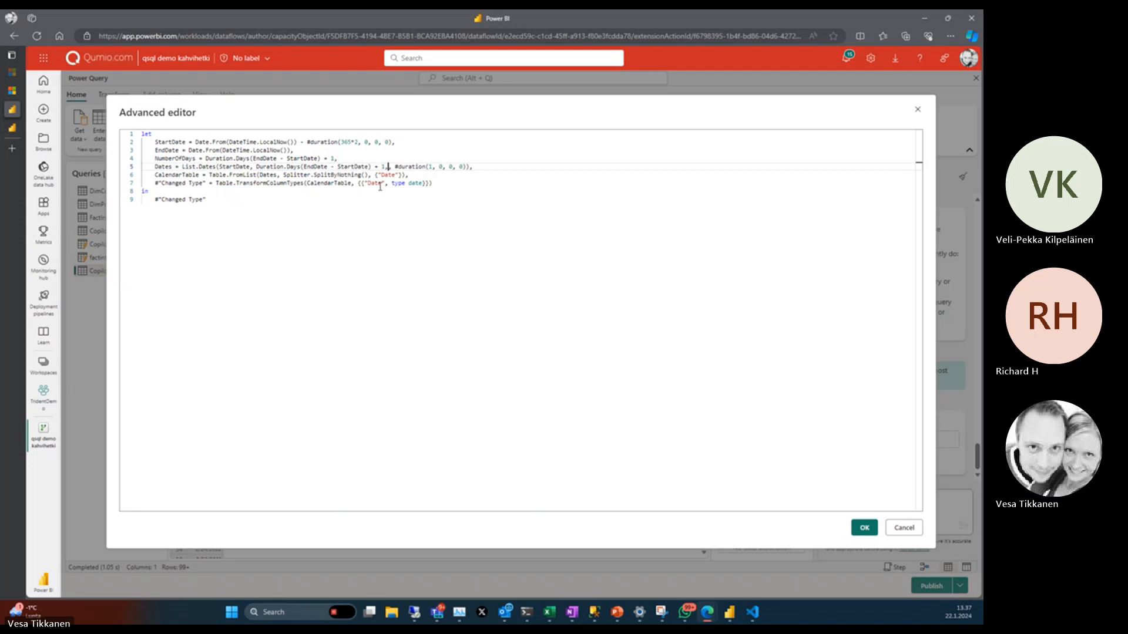
pyautogui.press('BackSpace')
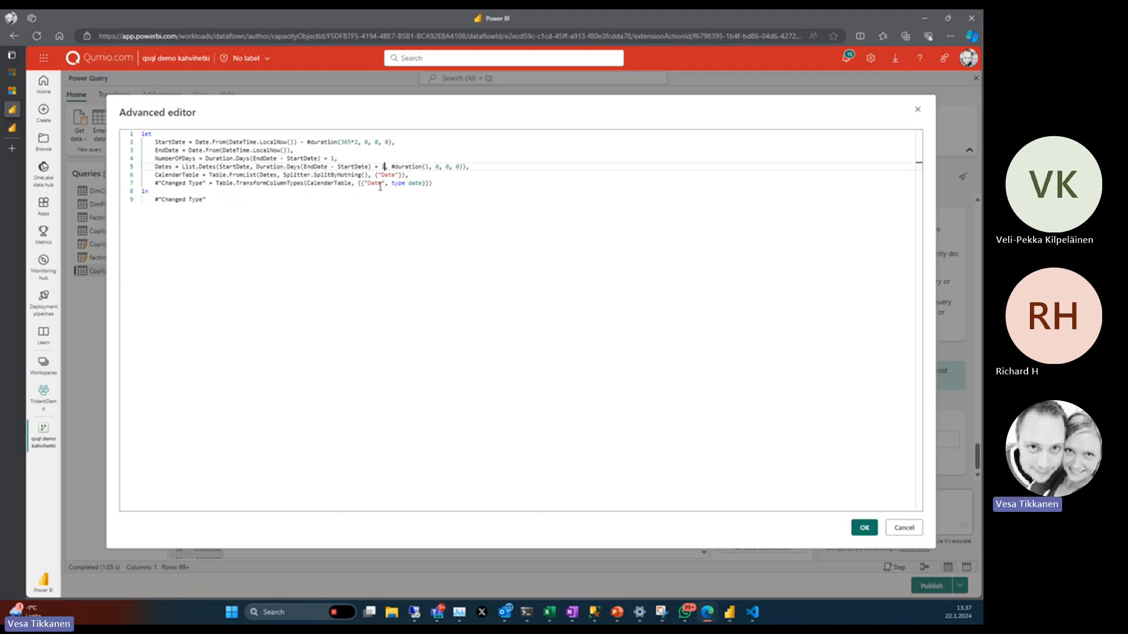
# Step: Try to apply the code with a closing parenthesis added after "+ 1" and one removed at the end of the Dates line
pyautogui.write(')')
pyautogui.press('End')
pyautogui.press('Left')
pyautogui.press('BackSpace')
pyautogui.click(863, 531)
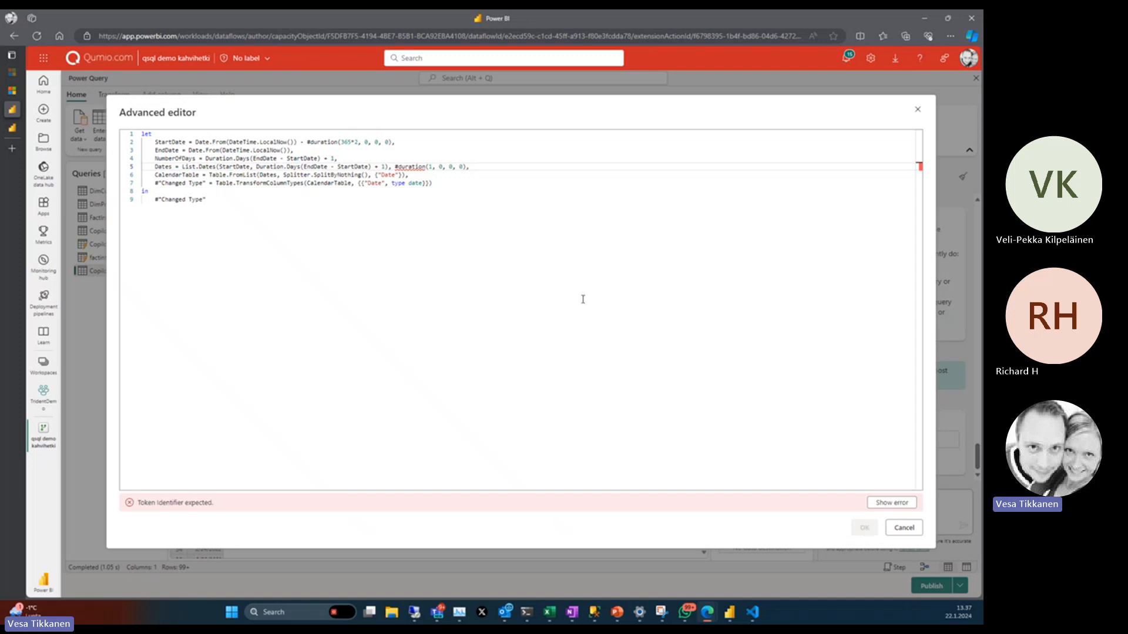
# Step: Restore the closing parenthesis at the end of the Dates line, remove the extra one after "+ 1", and apply the code
pyautogui.click(465, 166)
pyautogui.write(')')
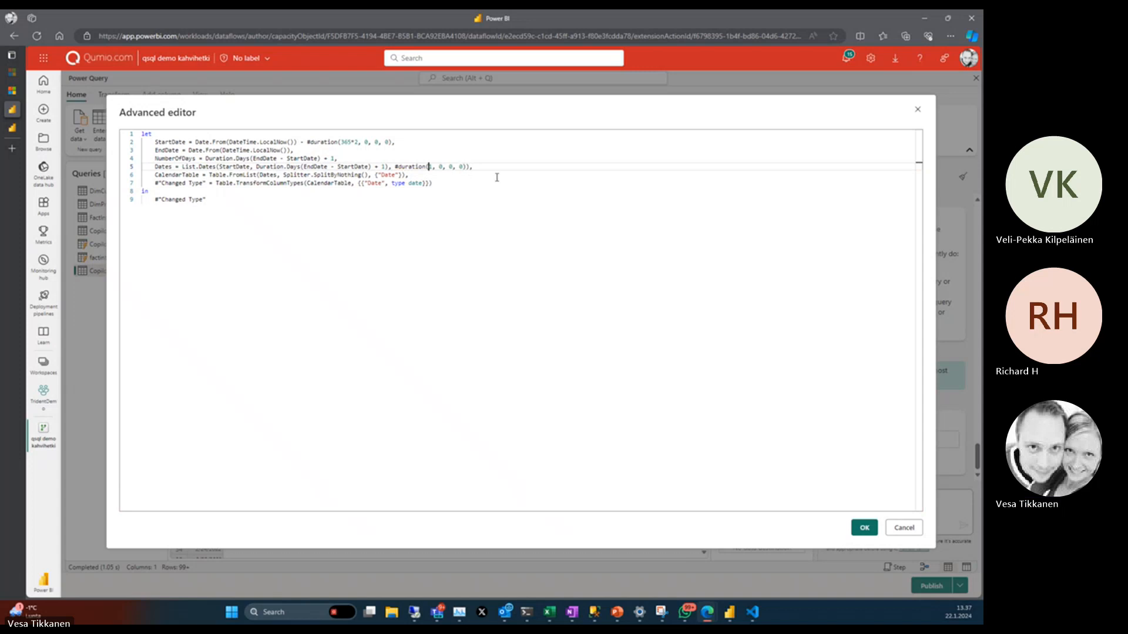
pyautogui.press('Left')
pyautogui.press('Left')
pyautogui.press('Left')
pyautogui.press('Left')
pyautogui.press('Left')
pyautogui.press('Left')
pyautogui.press('Left')
pyautogui.press('Left')
pyautogui.press('Left')
pyautogui.press('Left')
pyautogui.press('Left')
pyautogui.press('Left')
pyautogui.press('BackSpace')
pyautogui.click(863, 527)
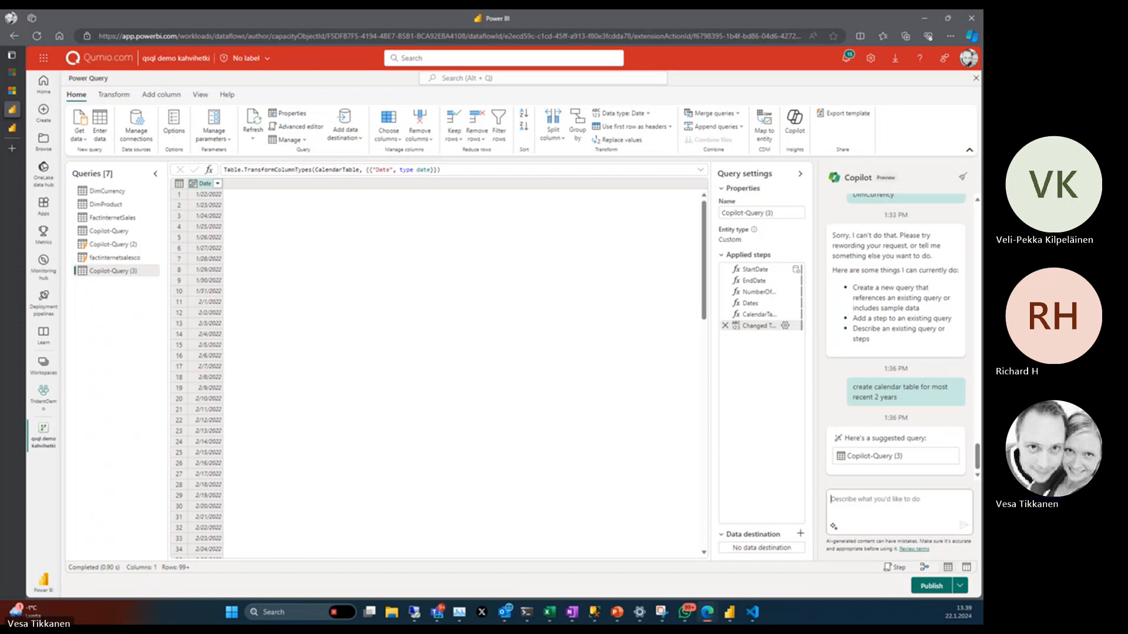
pyautogui.hotkey('alt', 'Tab')
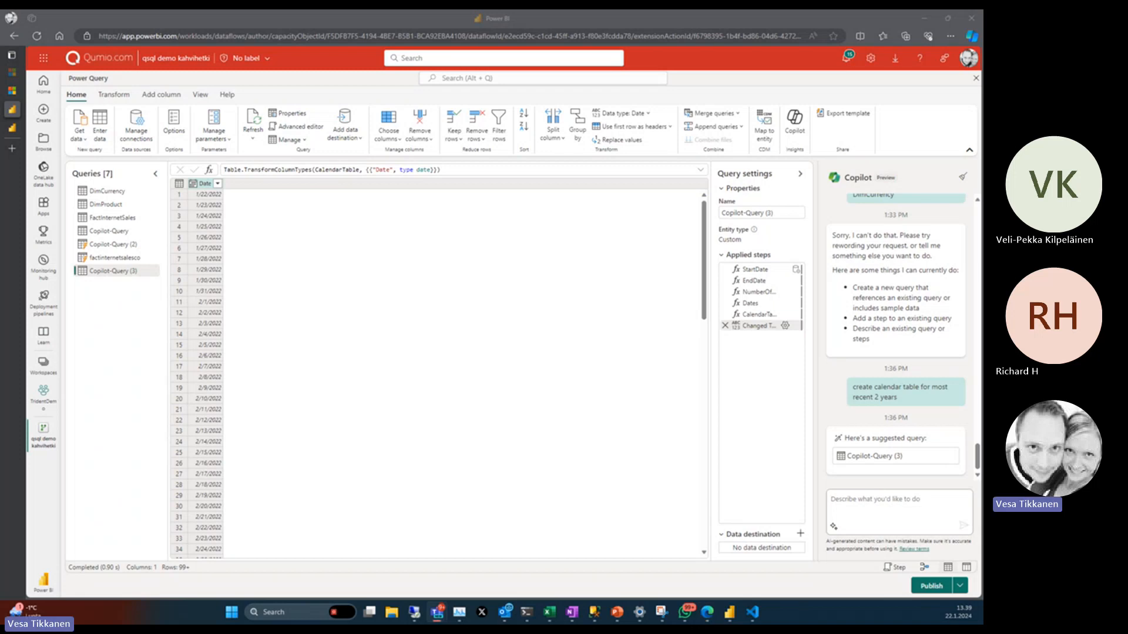